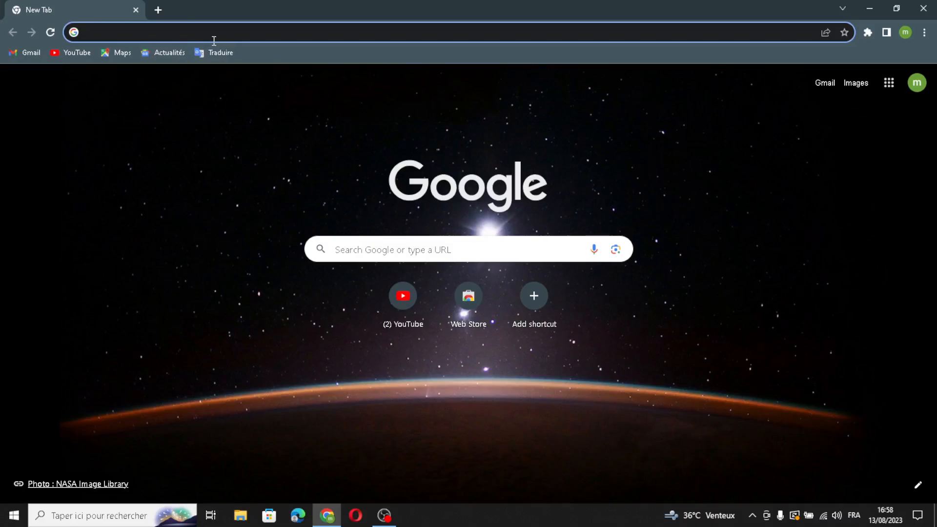
- Go to durable.co and sign in to reach the list of businesses
type("d")
key("Return")
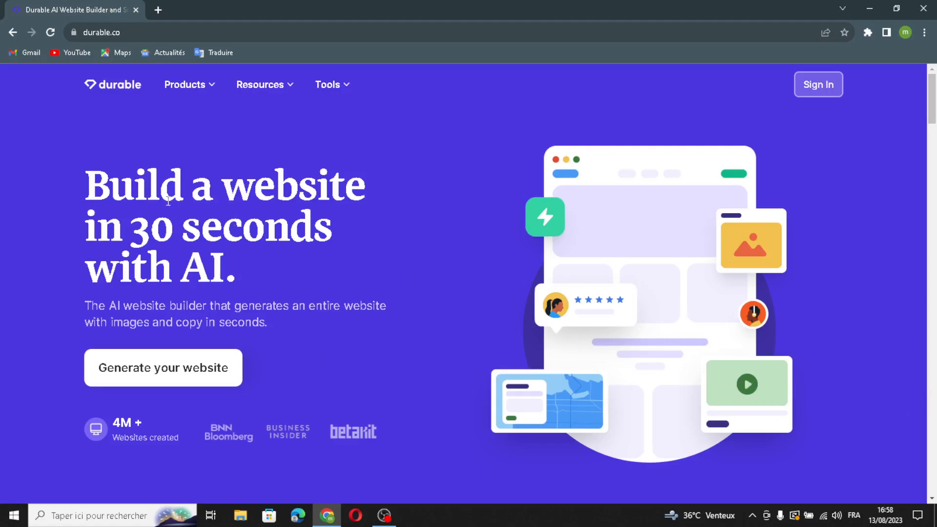
left_click_drag(345, 181, 180, 225)
left_click_drag(240, 233, 220, 277)
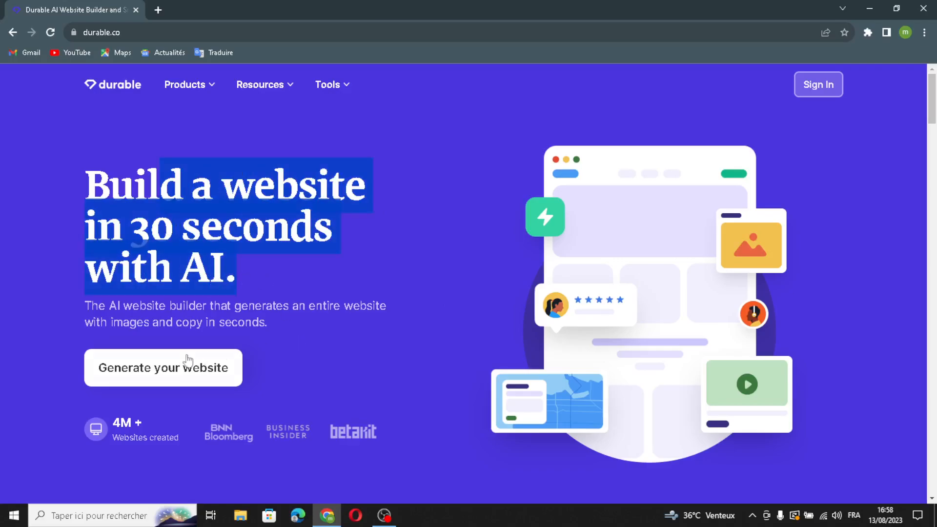
left_click_drag(98, 306, 322, 303)
left_click(396, 261)
left_click(831, 88)
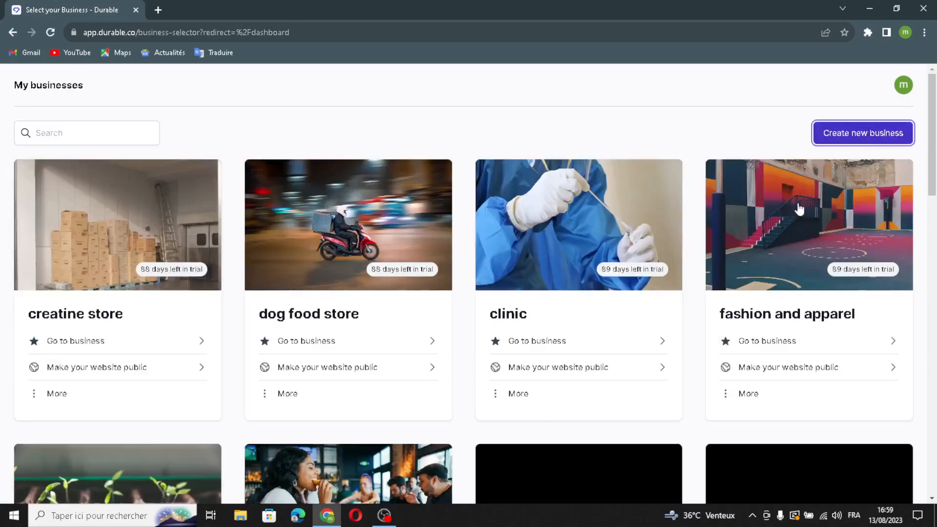
- Start a new business and name it "home improvement business"
left_click(861, 138)
left_click(481, 206)
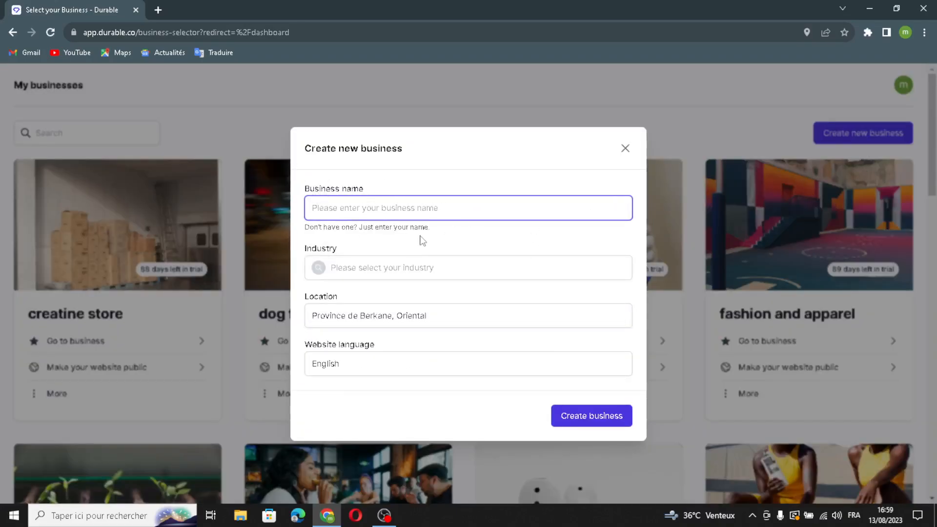
type("home ")
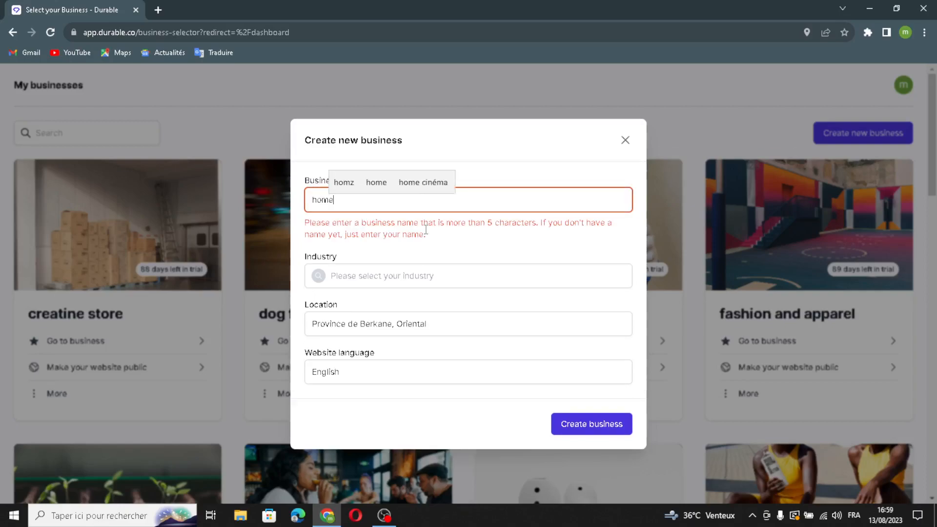
type("i")
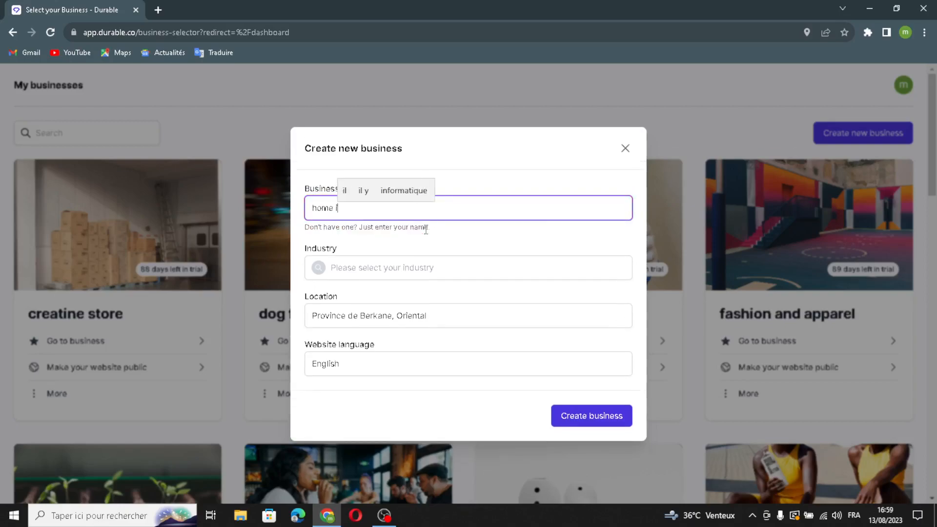
type("mprovemen")
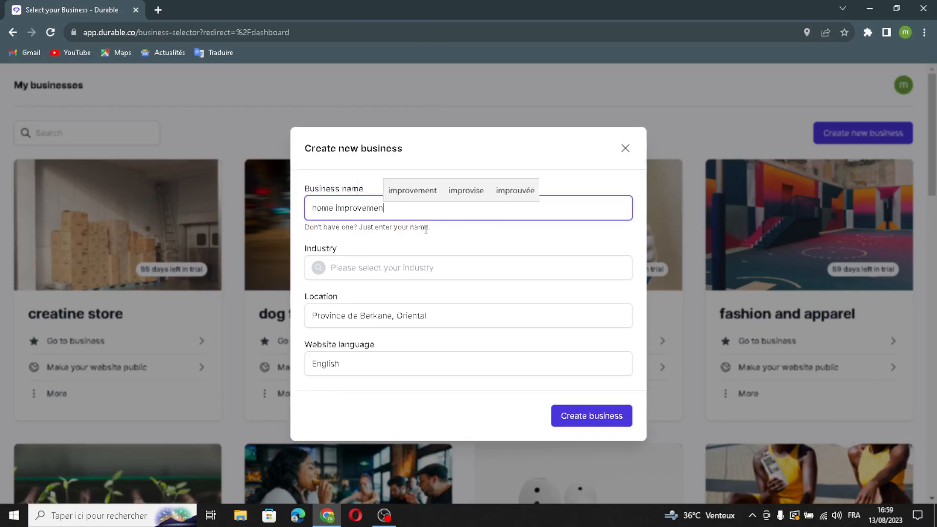
type("t business")
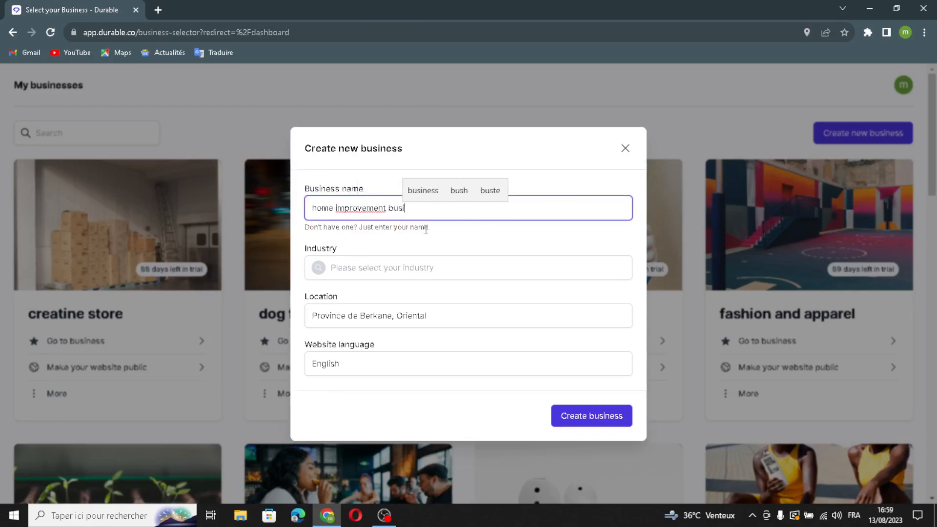
- Set the industry to home improvement with English as the website language, and create the business
left_click(435, 267)
type("hom")
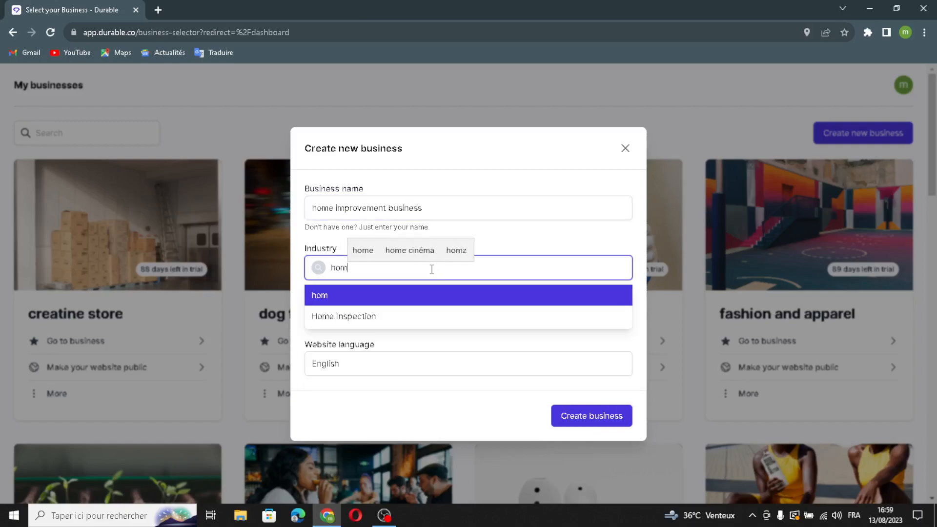
type("e improvement")
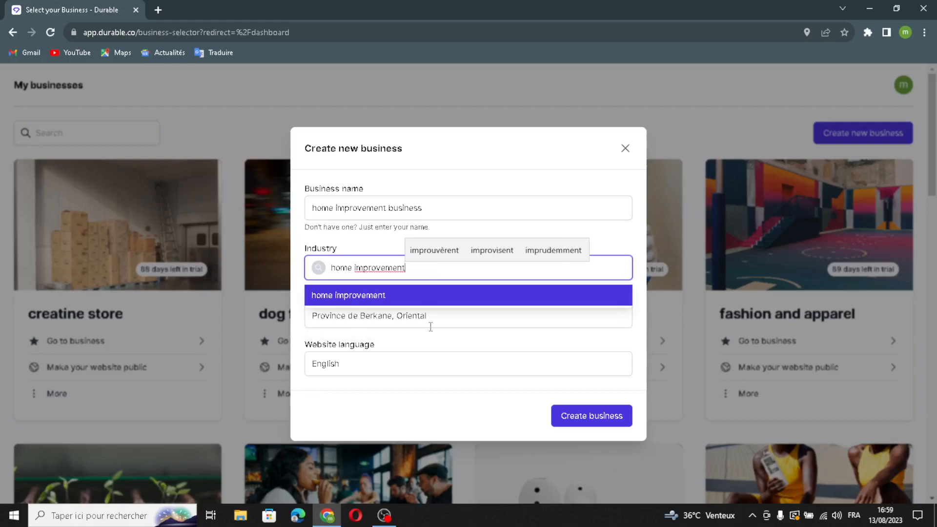
left_click(437, 321)
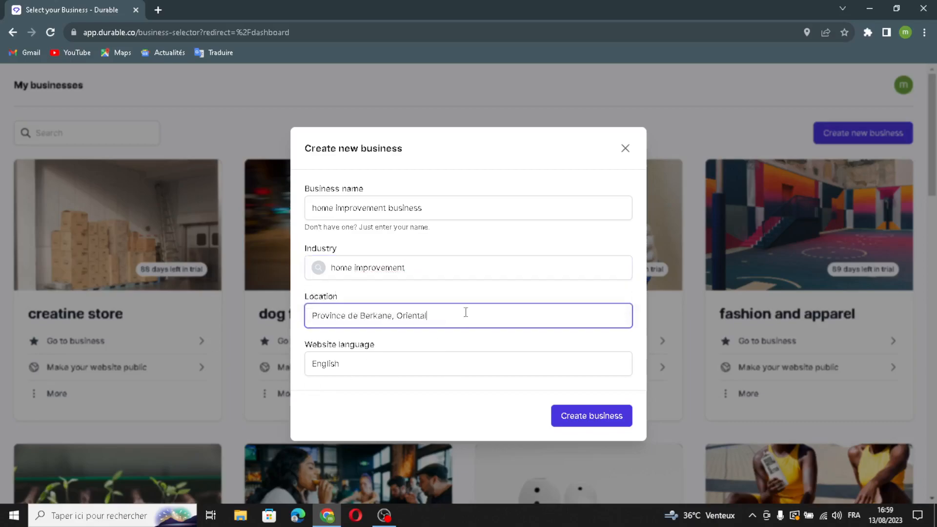
left_click(355, 363)
left_click(358, 410)
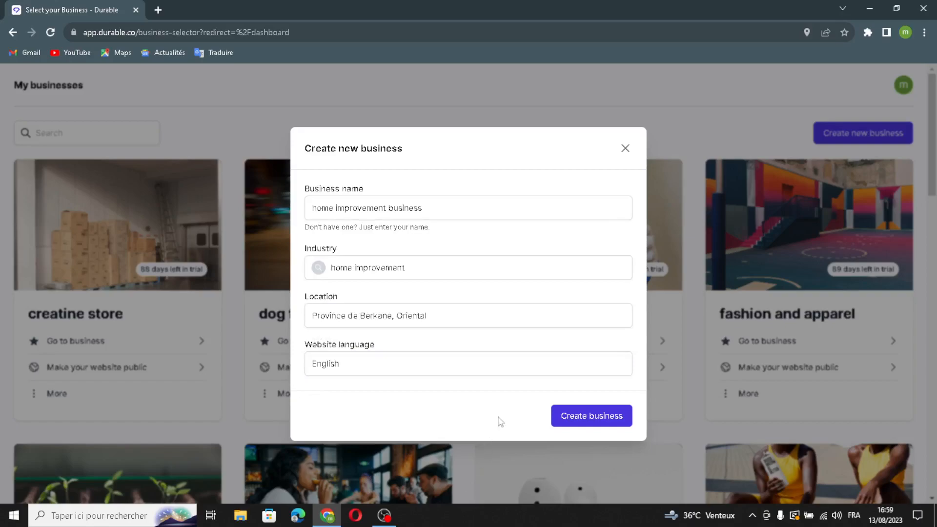
left_click(561, 416)
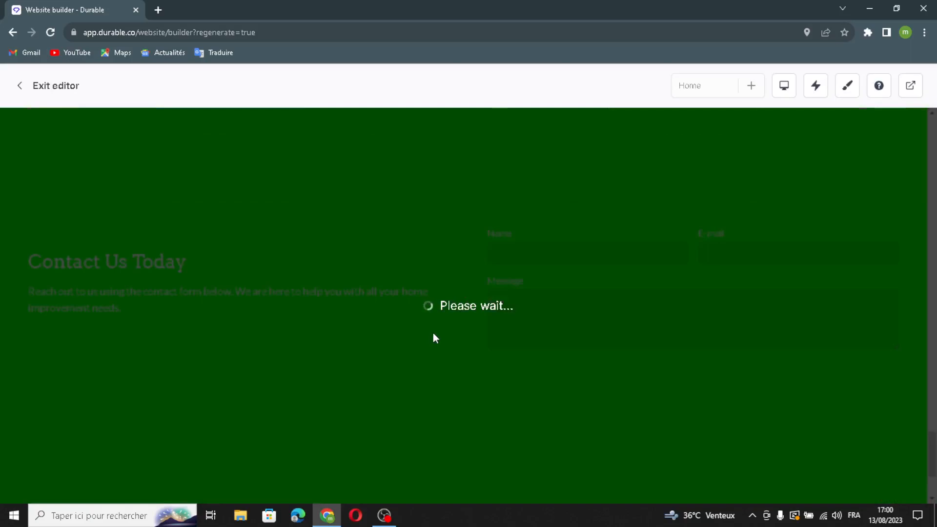
- Open the generated website's header for editing and turn on the option that replaces the company name with a logo
scroll(356, 212, "up", 20)
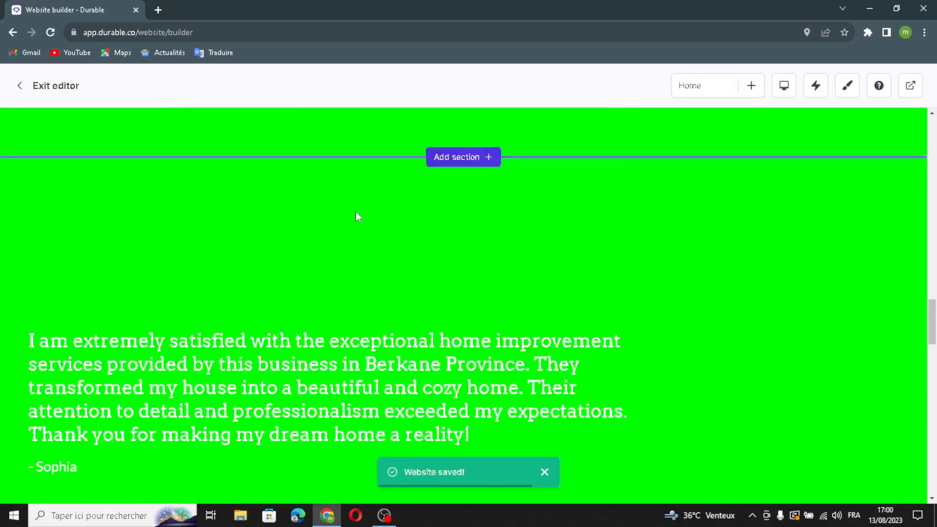
scroll(357, 216, "up", 10)
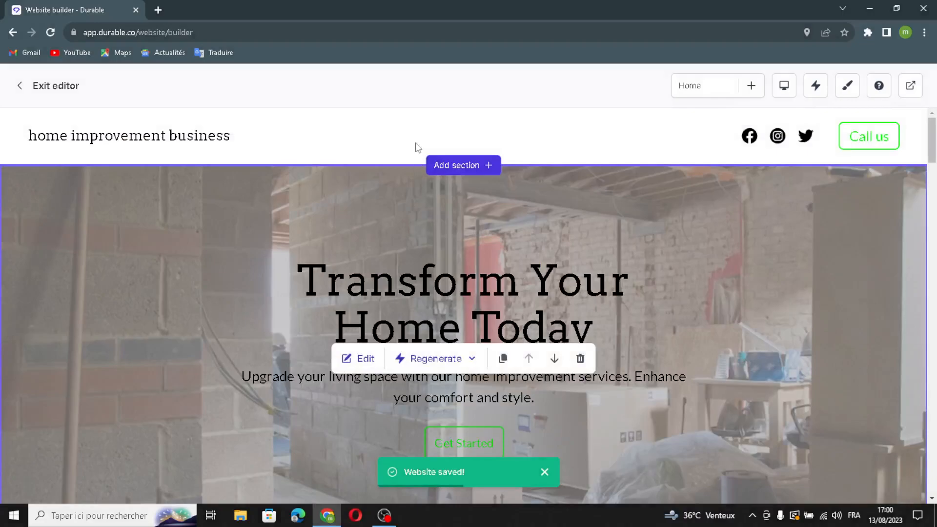
mouse_move(404, 120)
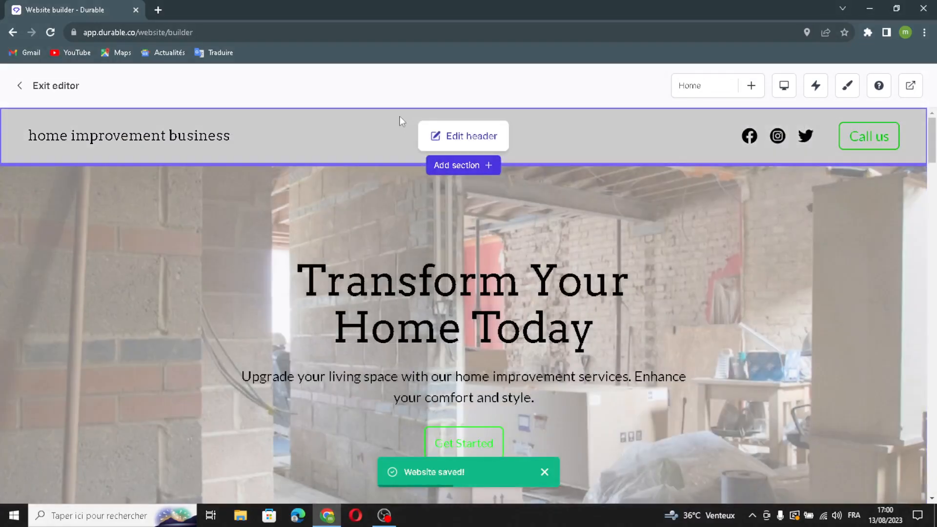
left_click(456, 136)
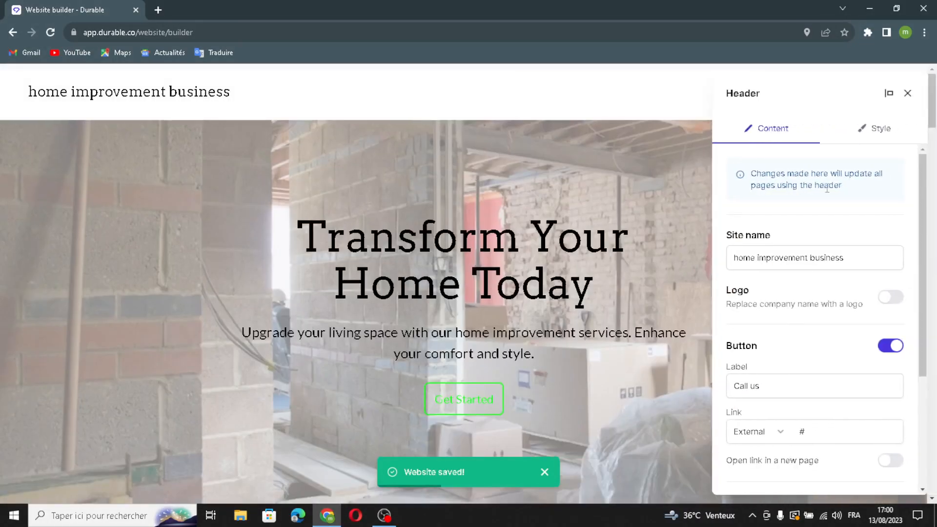
left_click_drag(873, 261, 695, 258)
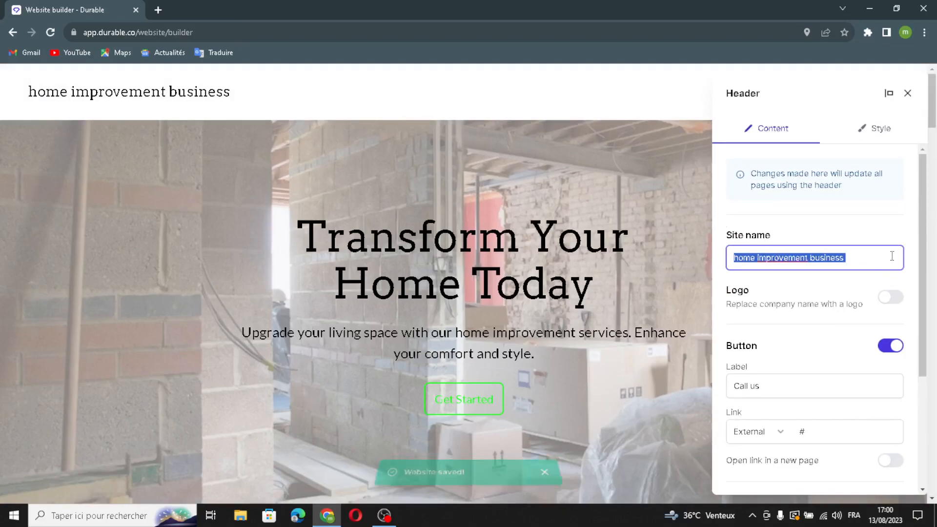
left_click(871, 261)
left_click_drag(870, 261, 714, 270)
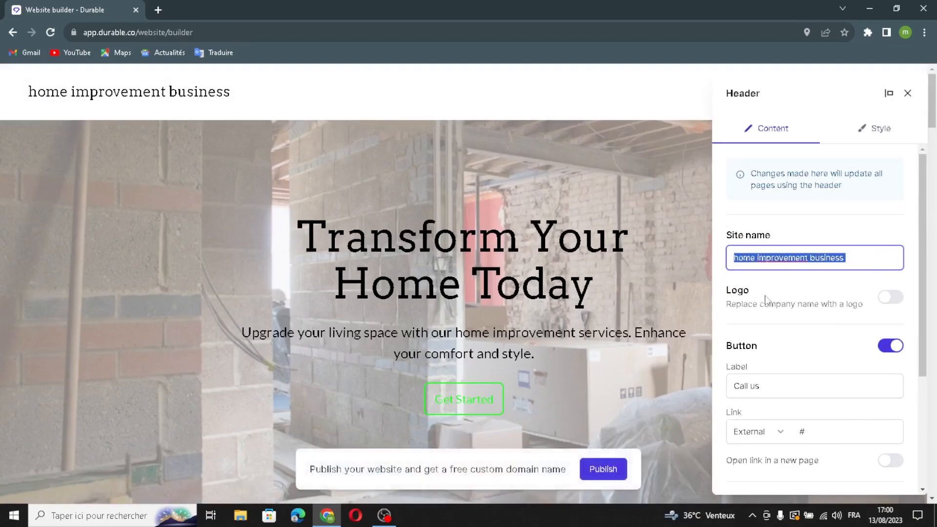
left_click(891, 298)
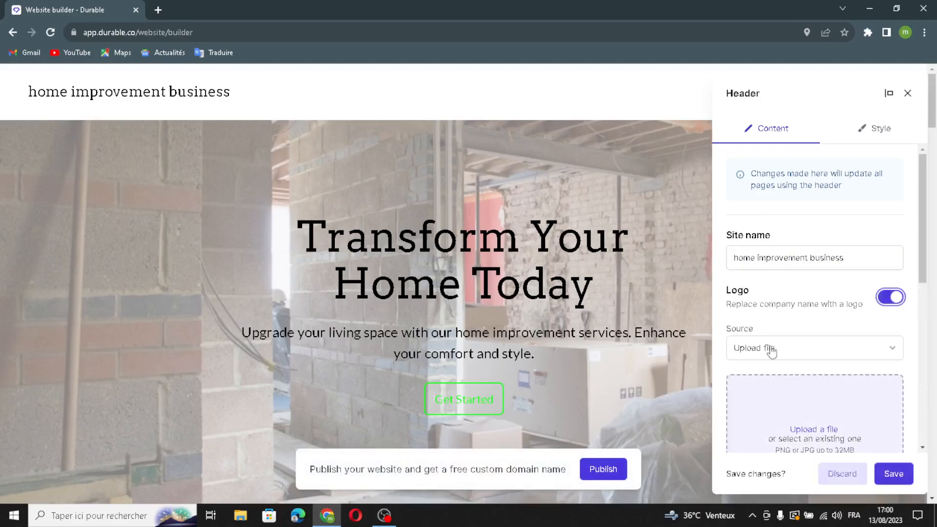
scroll(771, 359, "down", 3)
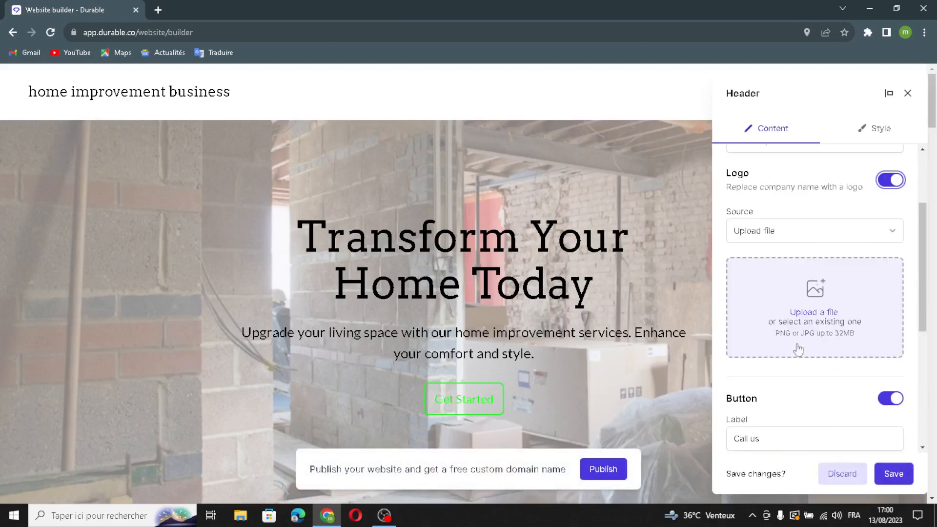
- Review the header's button label, link and social link settings
scroll(764, 352, "down", 3)
triple_click(802, 315)
left_click(822, 317)
left_click(837, 363)
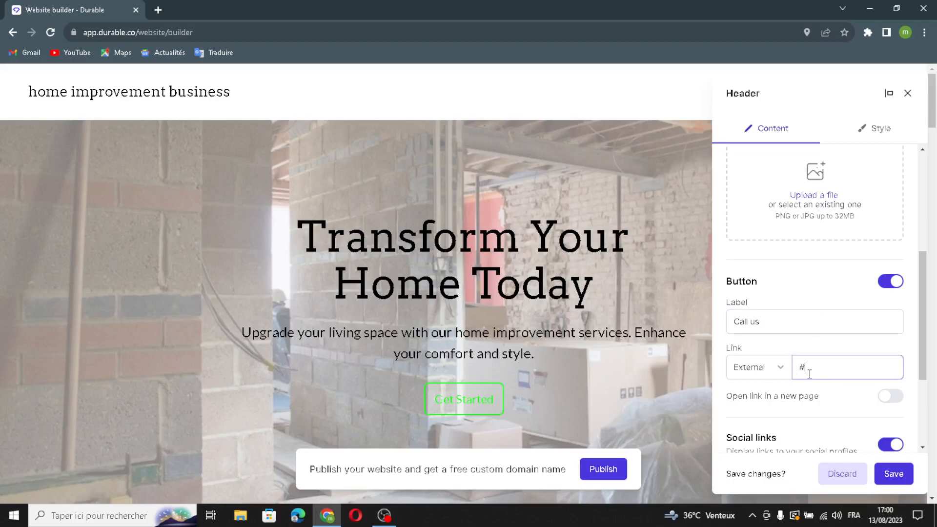
scroll(822, 358, "down", 3)
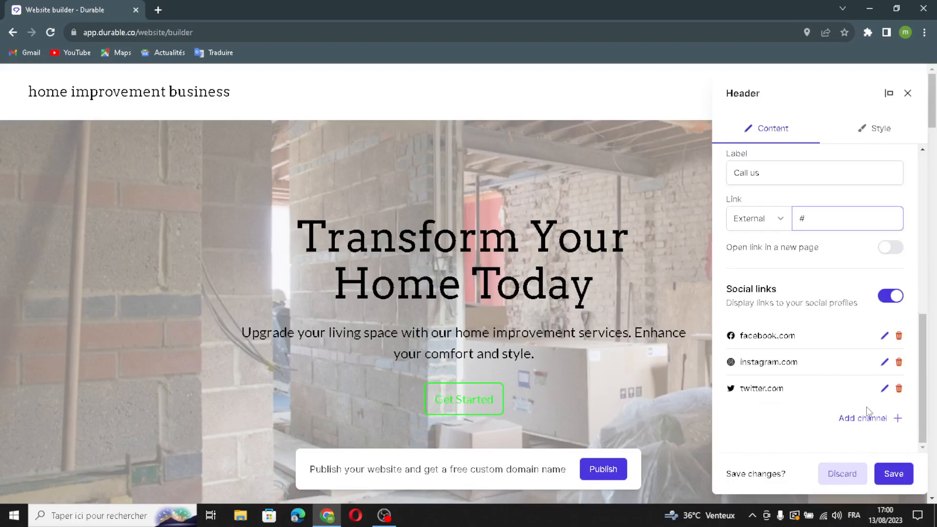
left_click(857, 419)
left_click(419, 262)
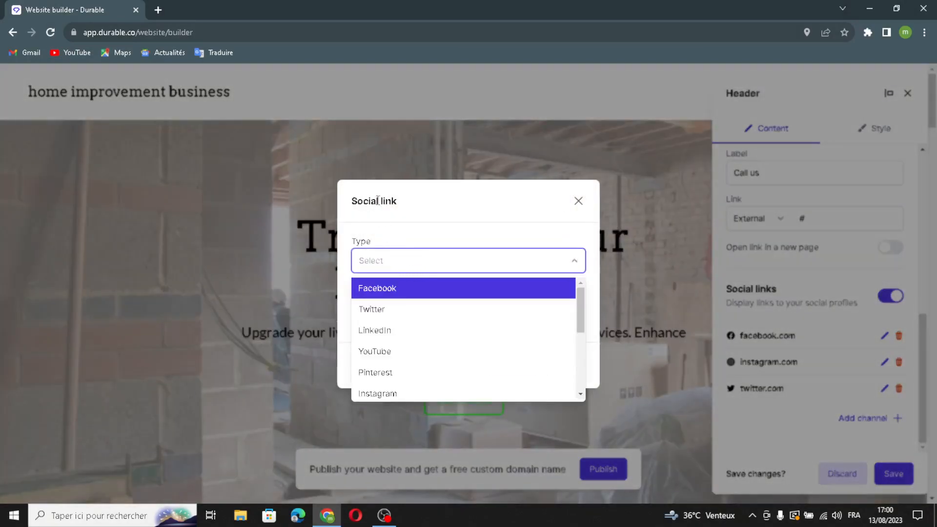
left_click(408, 236)
left_click(401, 268)
left_click(431, 240)
left_click(446, 316)
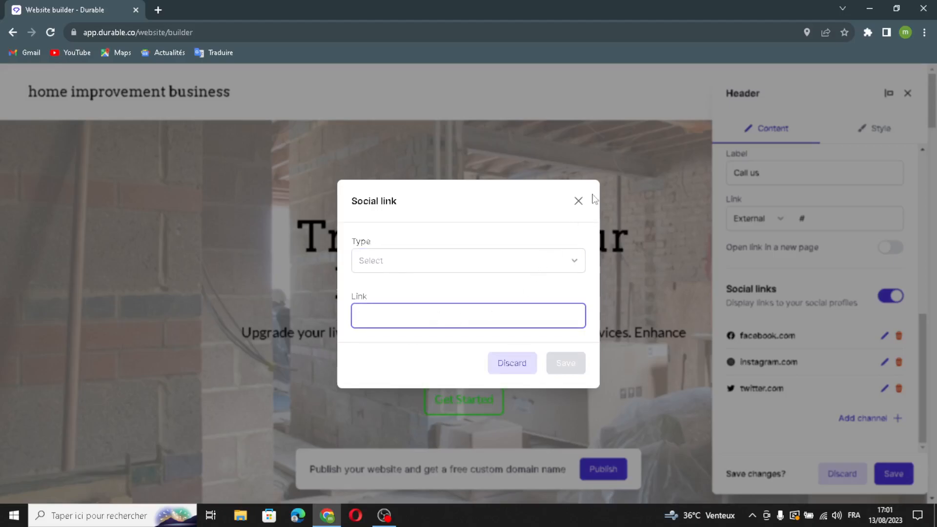
left_click(578, 201)
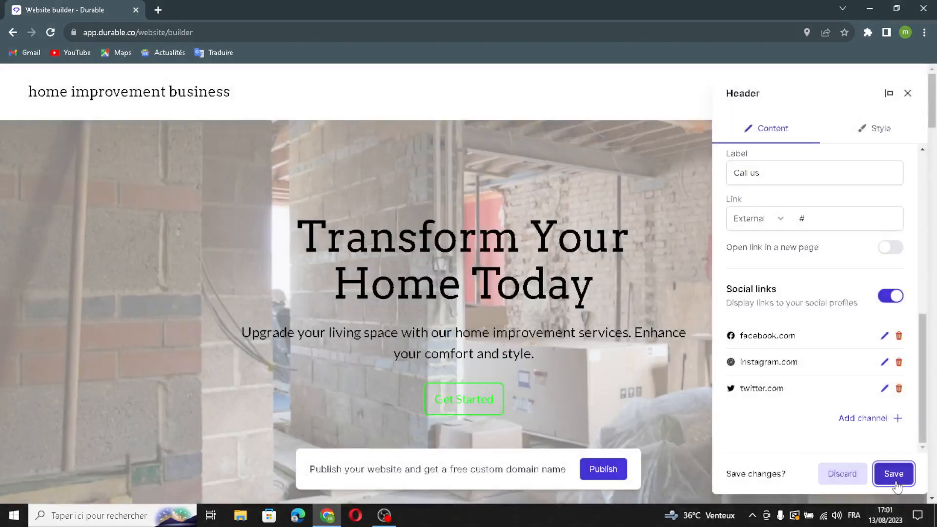
- Save the header changes
left_click(893, 474)
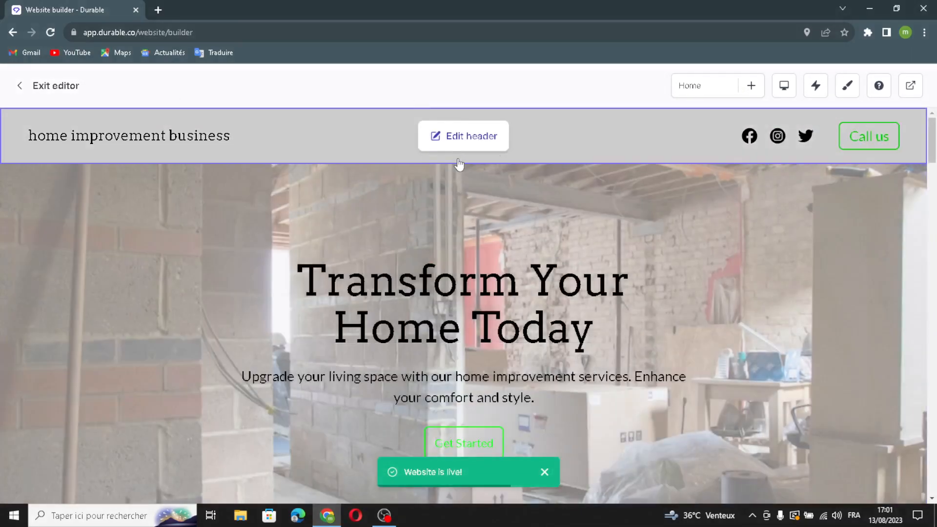
- Look through the section types and apps that can be added below the header
left_click(461, 164)
scroll(539, 255, "down", 4)
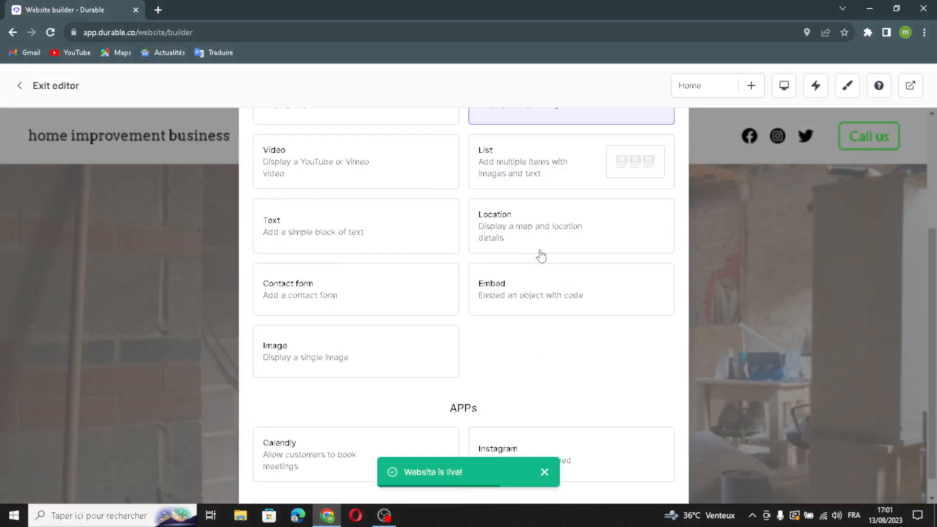
scroll(473, 218, "up", 4)
scroll(499, 293, "down", 4)
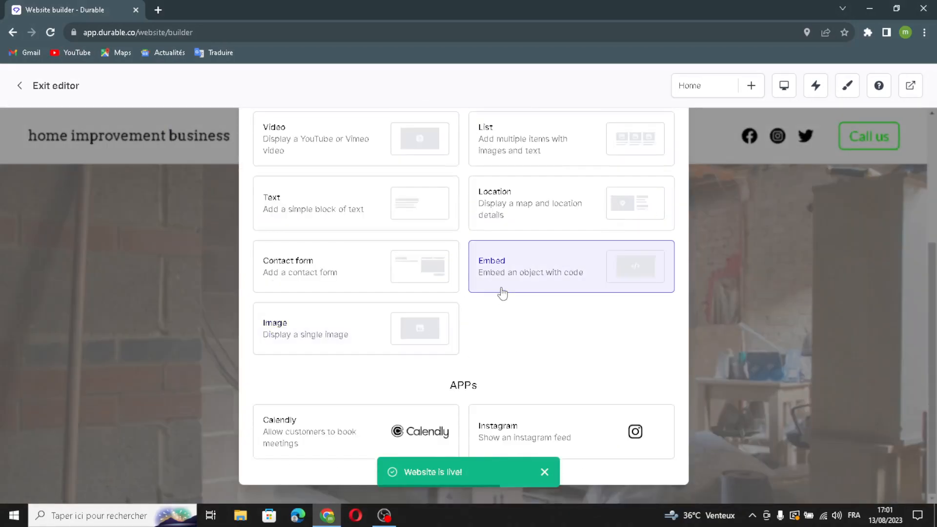
scroll(535, 341, "up", 4)
left_click(668, 148)
- Open the banner section for editing and regenerate its heading and subtext
scroll(492, 306, "down", 2)
left_click(345, 243)
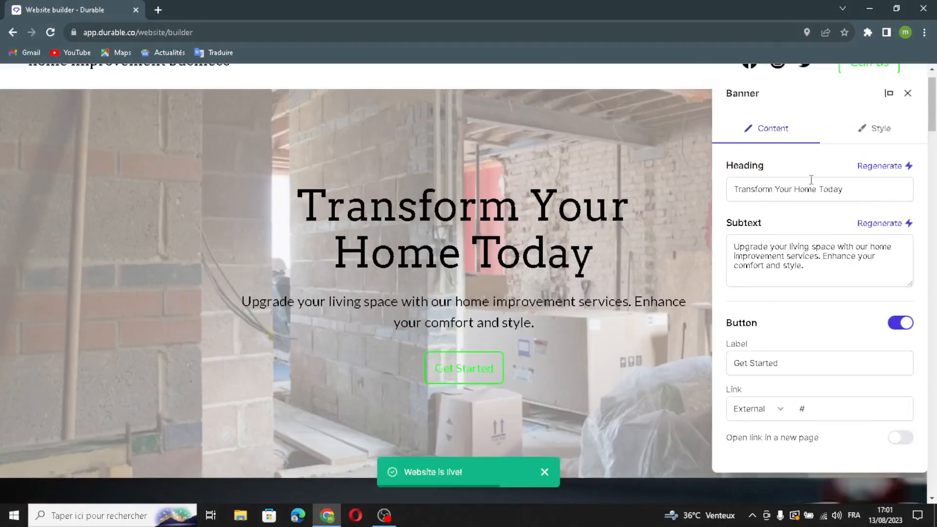
left_click_drag(860, 185, 853, 195)
left_click(868, 170)
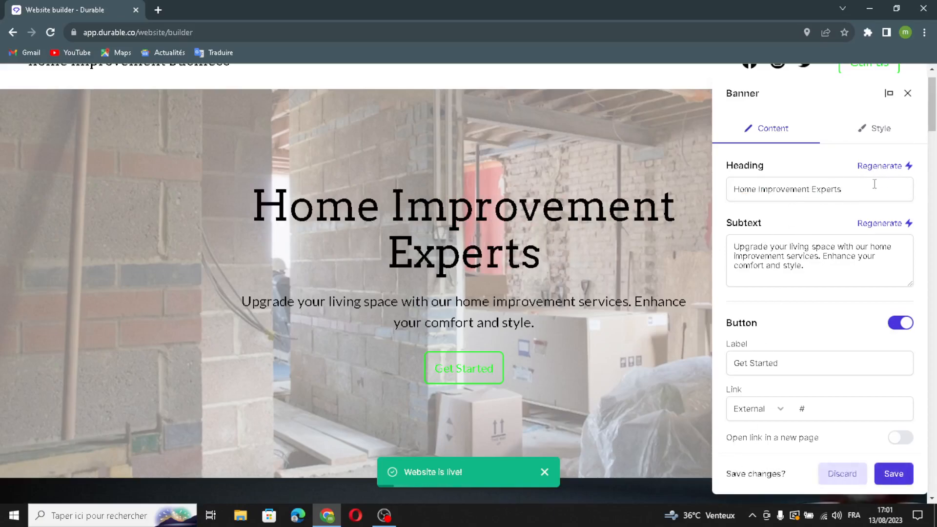
left_click_drag(813, 264, 847, 285)
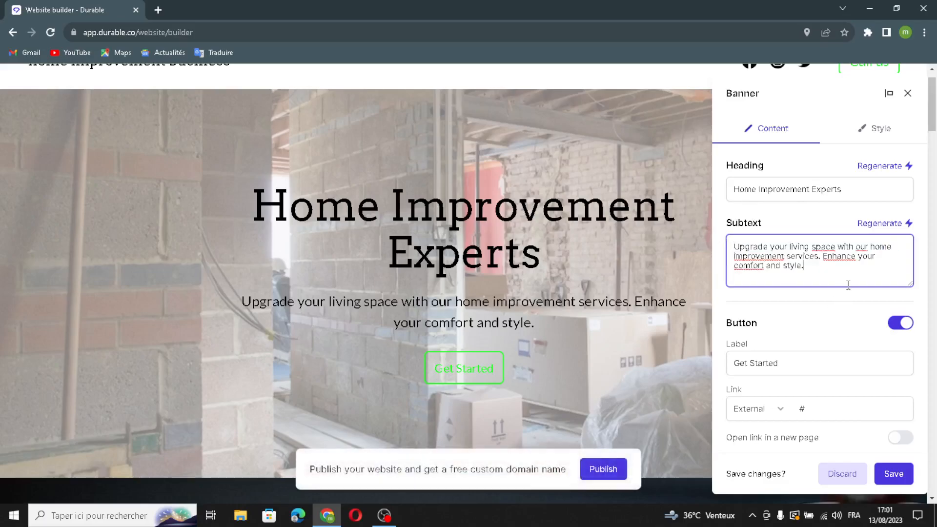
left_click(881, 223)
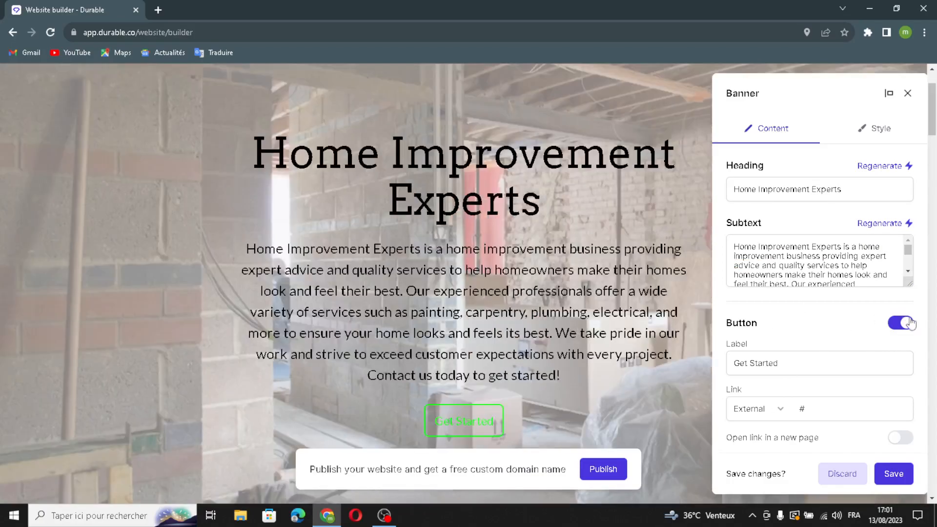
- Review the banner button's label and link fields
left_click_drag(797, 365, 675, 368)
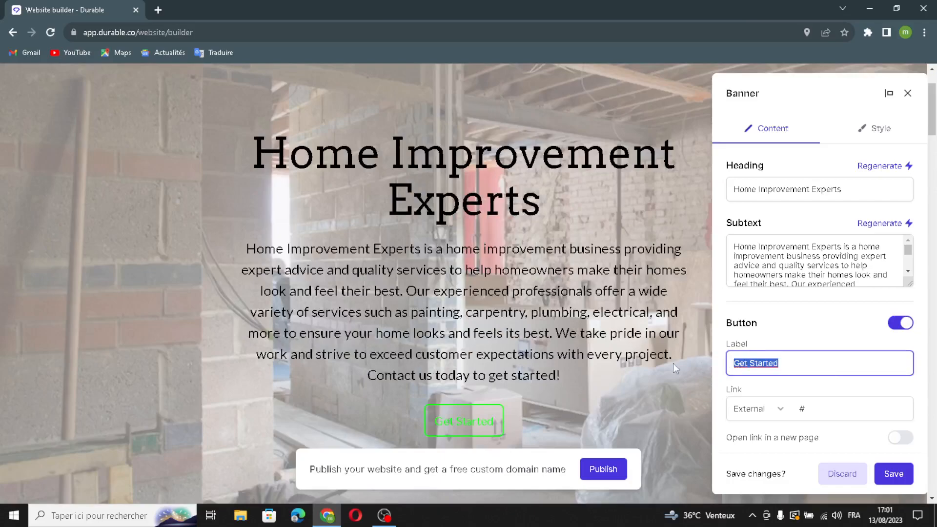
left_click(839, 395)
left_click(856, 413)
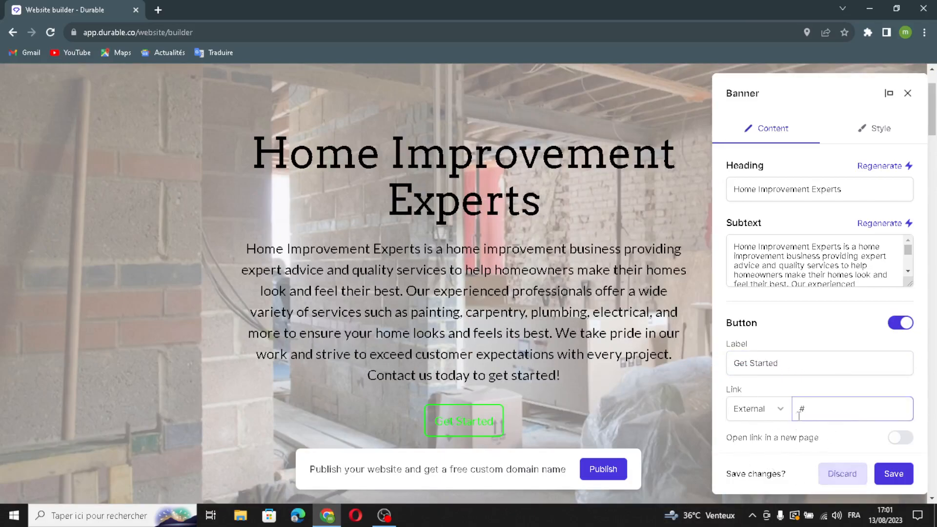
- Save the banner changes
left_click(893, 474)
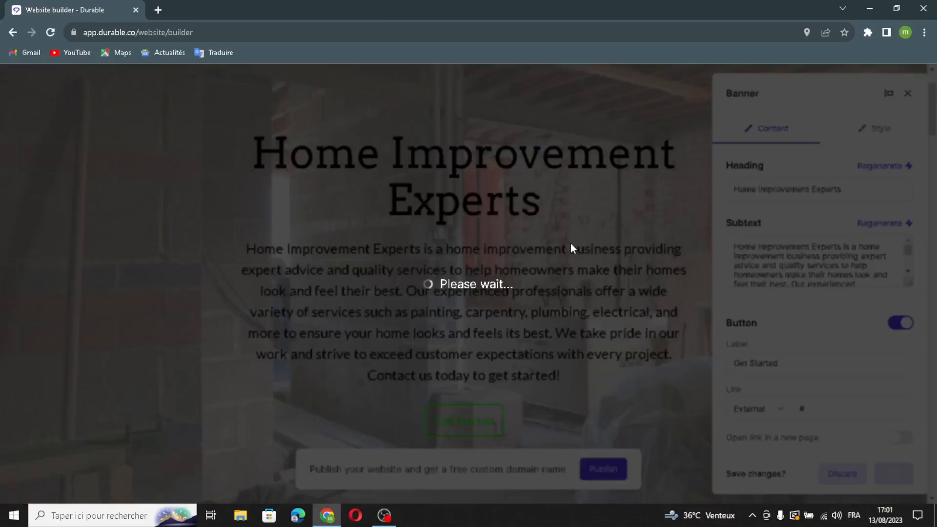
- Regenerate the picture in the paint-tray image section below the banner and save the change
scroll(551, 245, "down", 4)
scroll(552, 245, "down", 7)
scroll(521, 293, "up", 2)
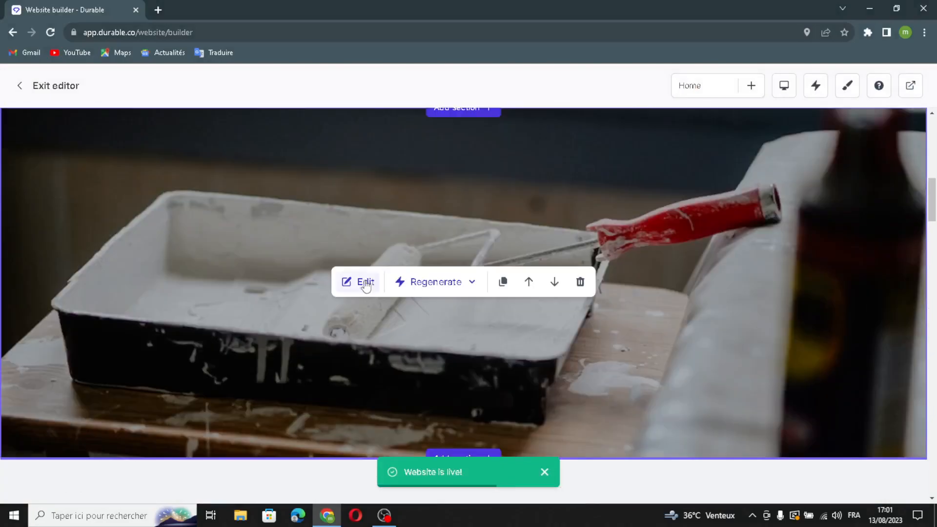
left_click(366, 285)
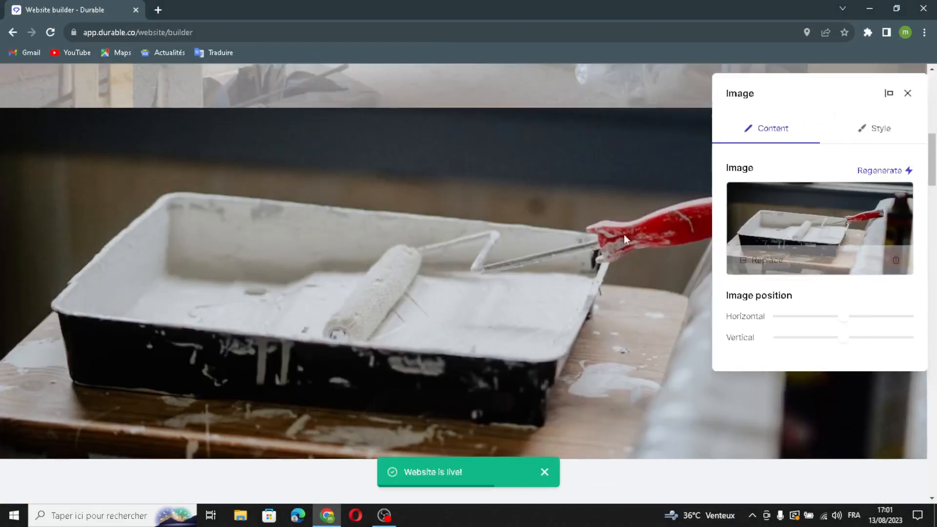
left_click(886, 170)
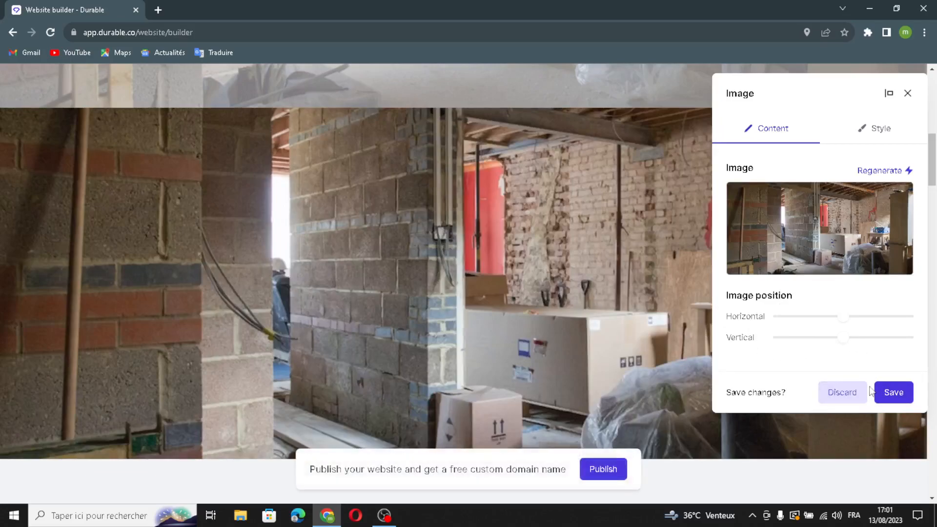
left_click(894, 393)
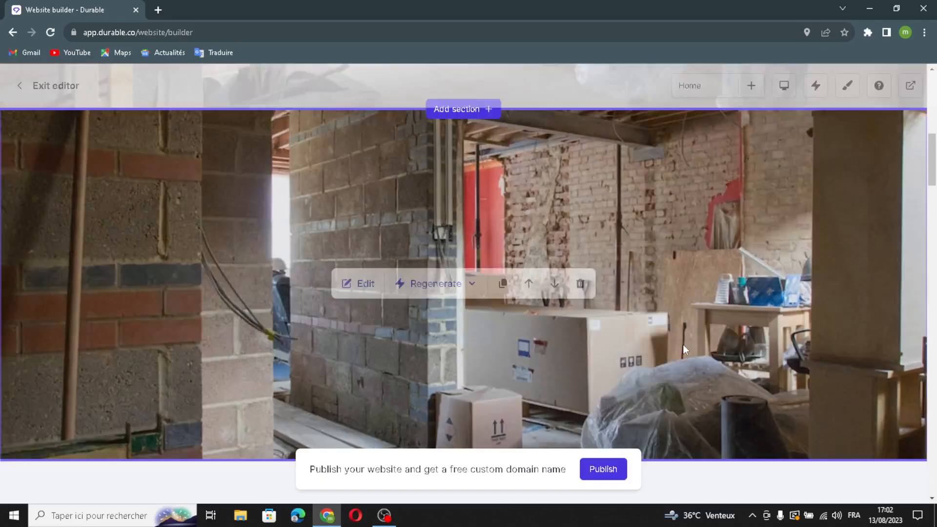
- Regenerate the text of the About us section and save it
scroll(613, 369, "down", 5)
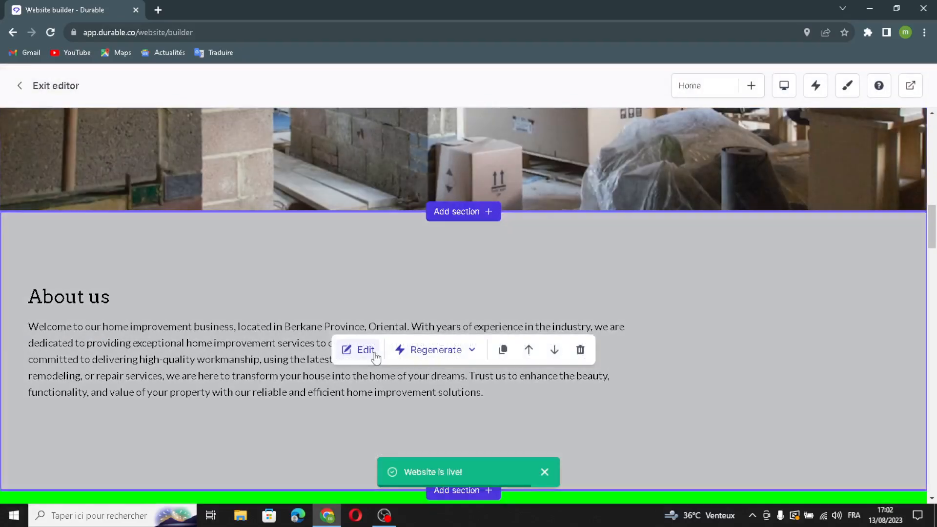
left_click(372, 356)
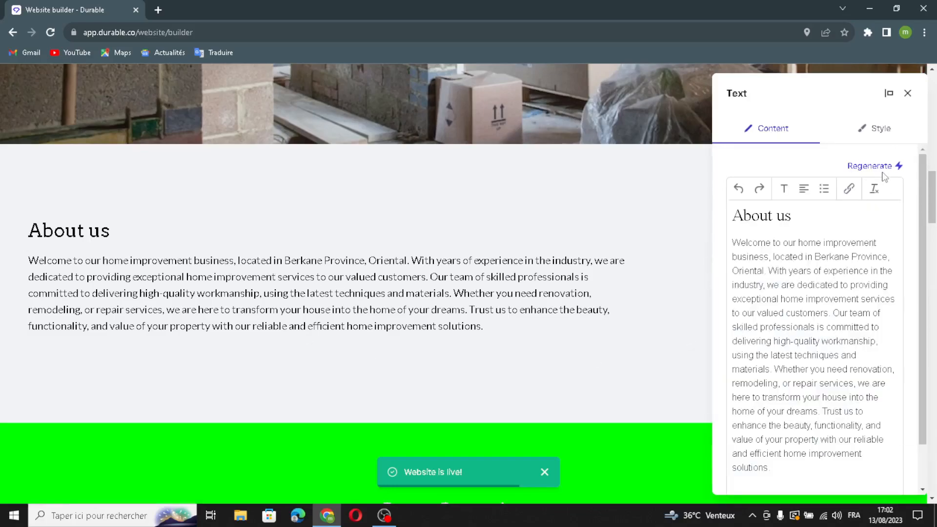
left_click(883, 169)
scroll(876, 397, "down", 1)
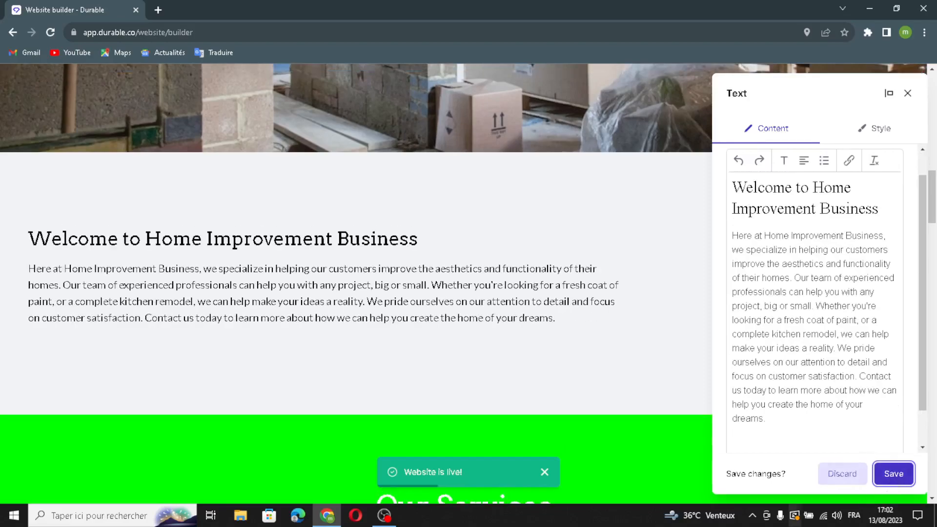
left_click(893, 472)
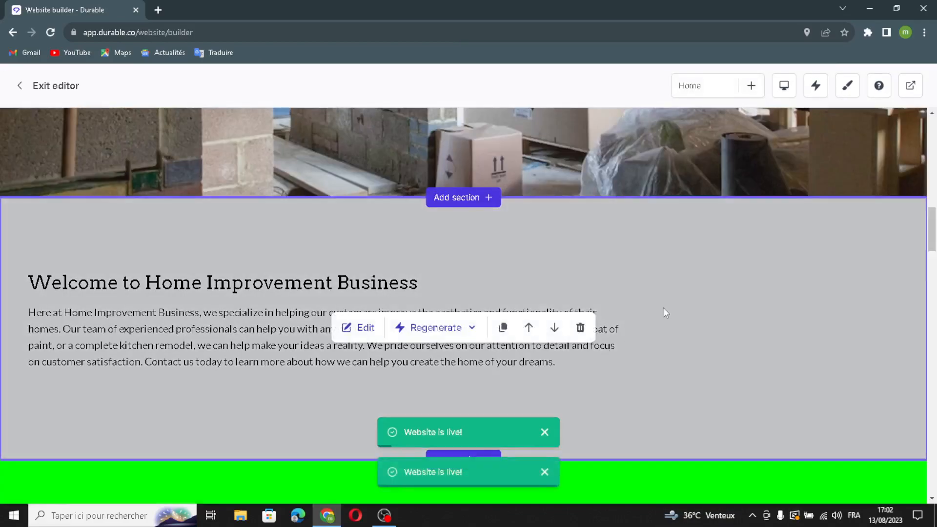
- Open the Our Services list section for editing
scroll(663, 308, "down", 2)
scroll(663, 308, "down", 4)
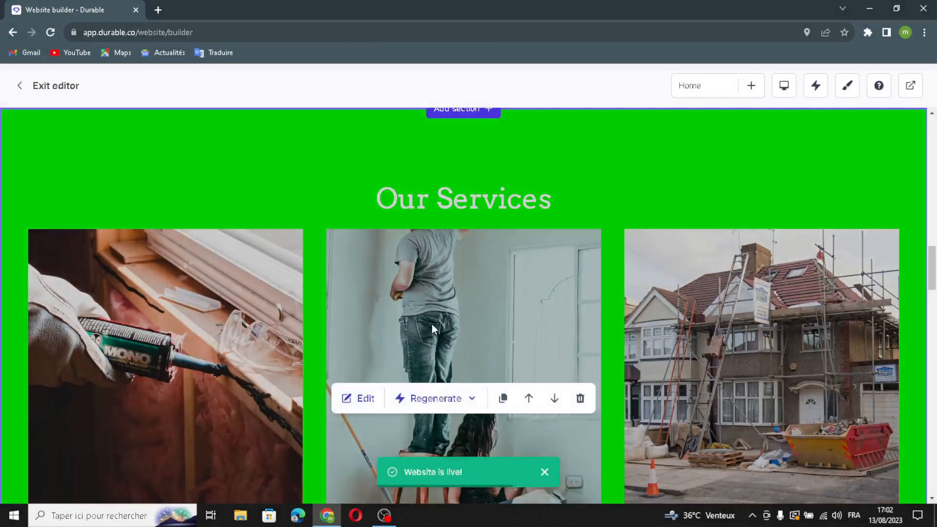
scroll(654, 260, "down", 2)
left_click(367, 282)
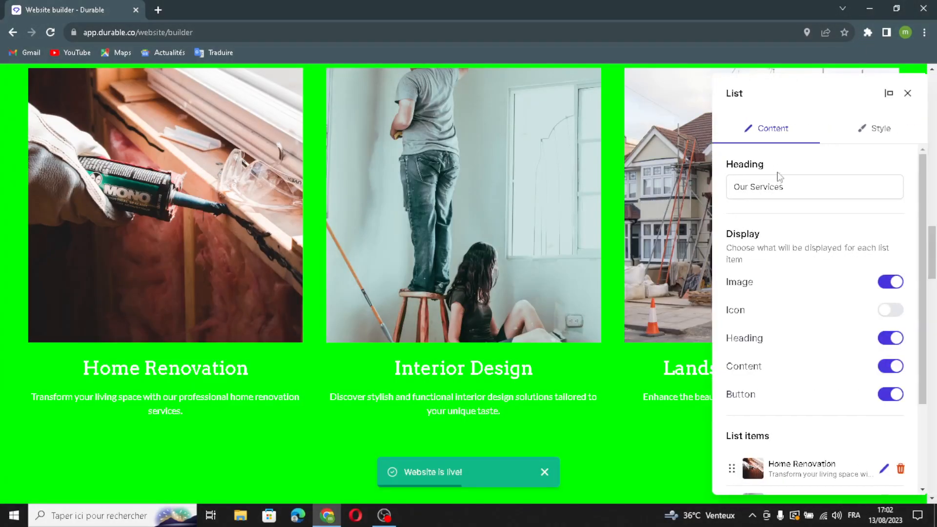
- Review the services list's heading, display options and list items
left_click(781, 187)
triple_click(781, 187)
left_click(812, 180)
left_click(810, 231)
scroll(732, 242, "down", 3)
scroll(753, 243, "up", 3)
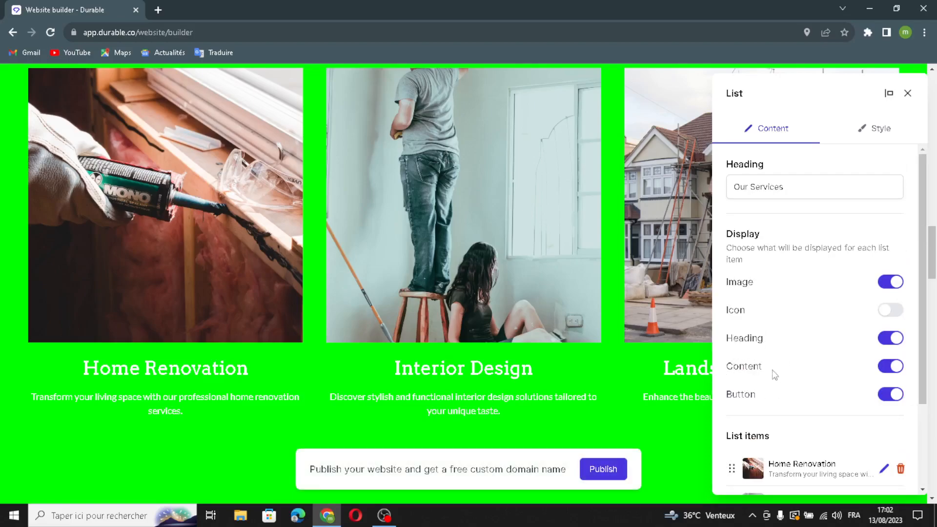
- Add a new item to the services list and generate its image, title and content
scroll(779, 396, "down", 2)
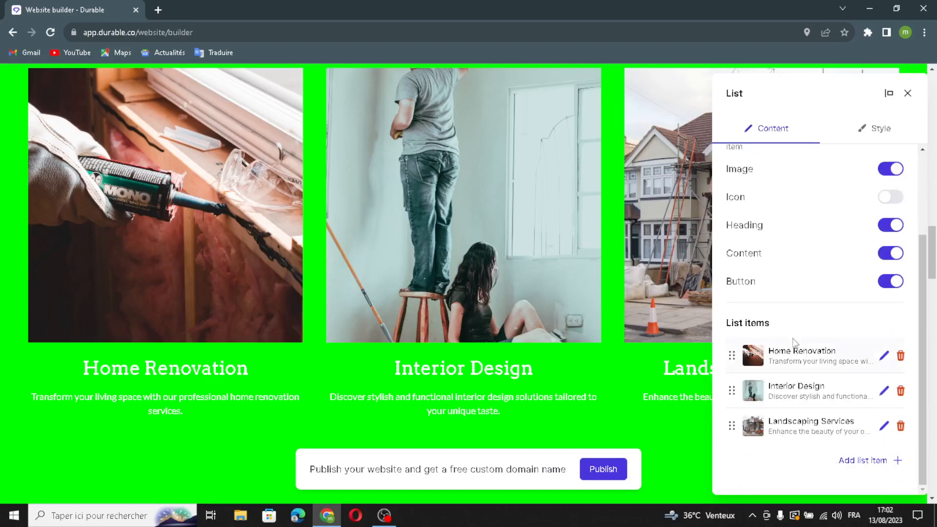
left_click(898, 461)
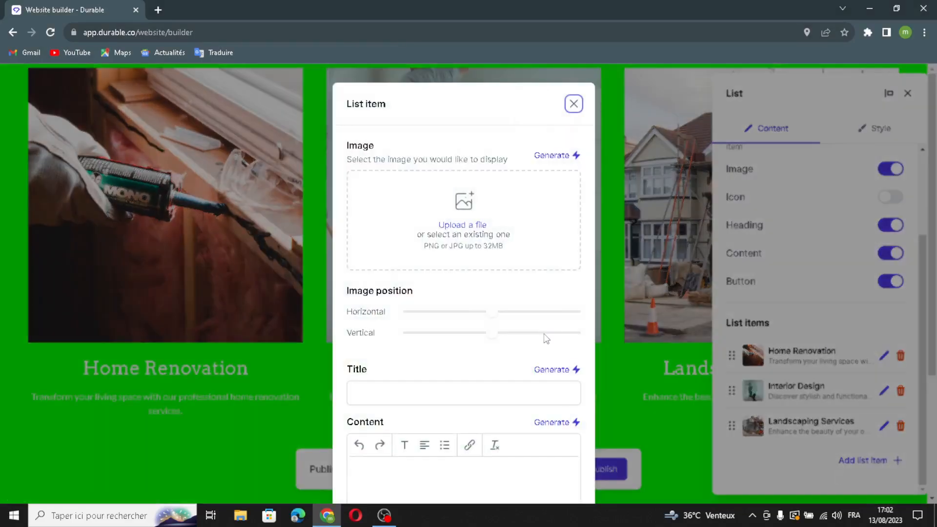
left_click(550, 155)
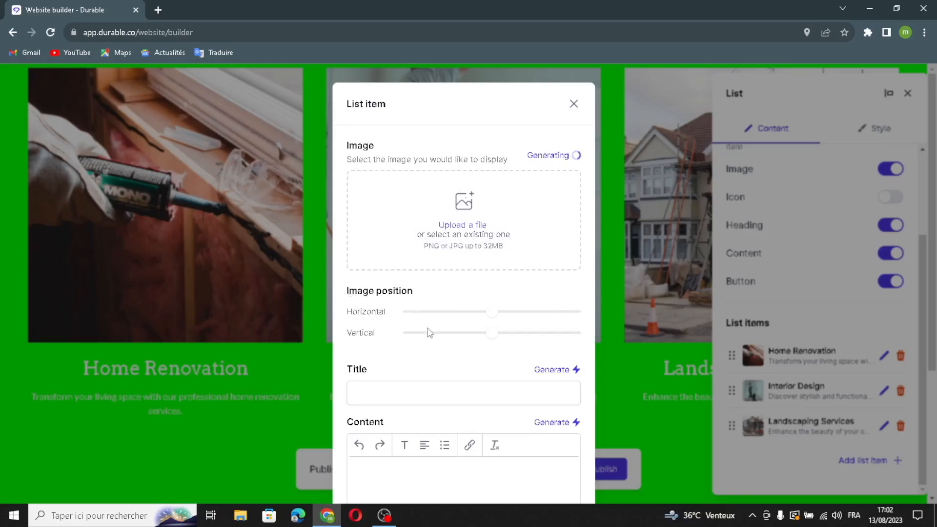
scroll(526, 340, "down", 3)
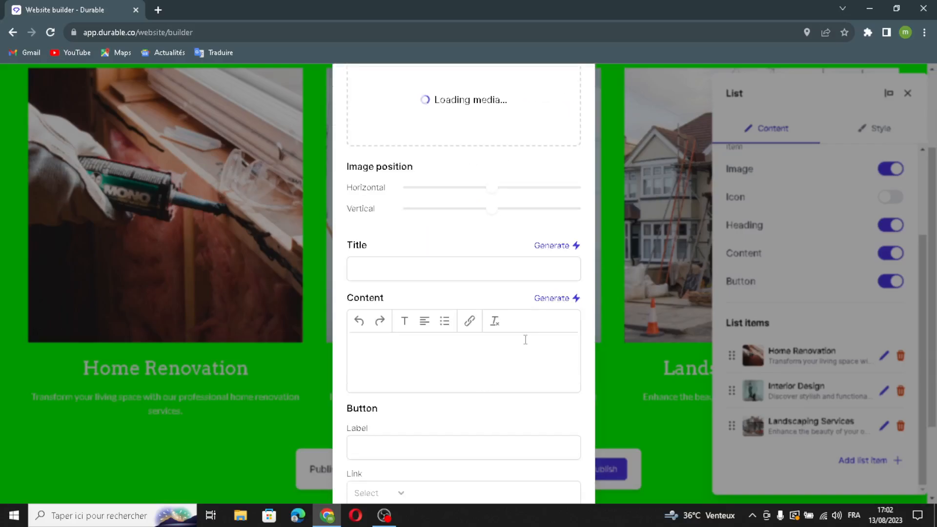
left_click(551, 246)
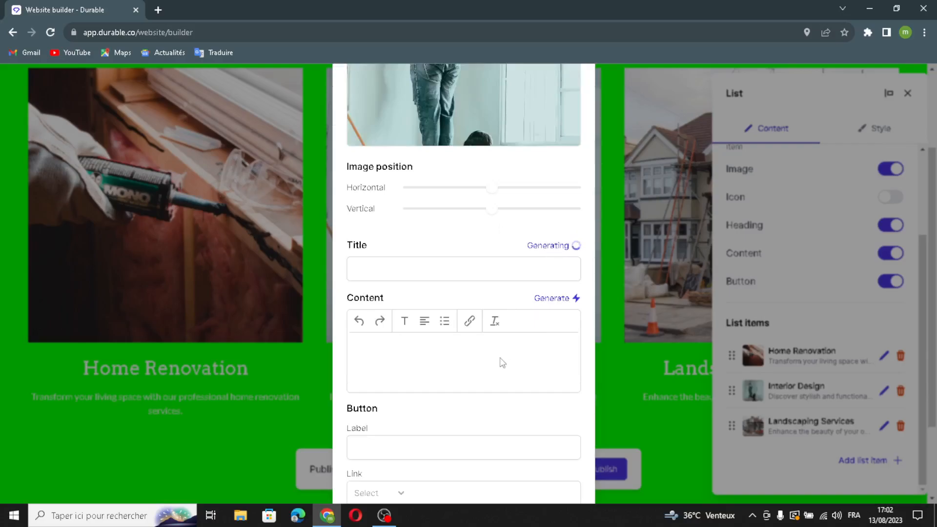
scroll(366, 295, "down", 2)
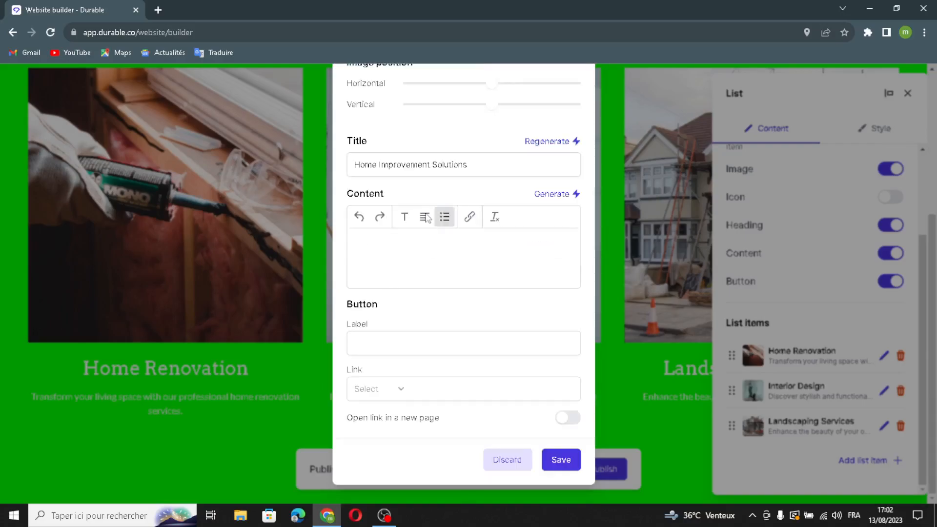
left_click(552, 194)
left_click(459, 351)
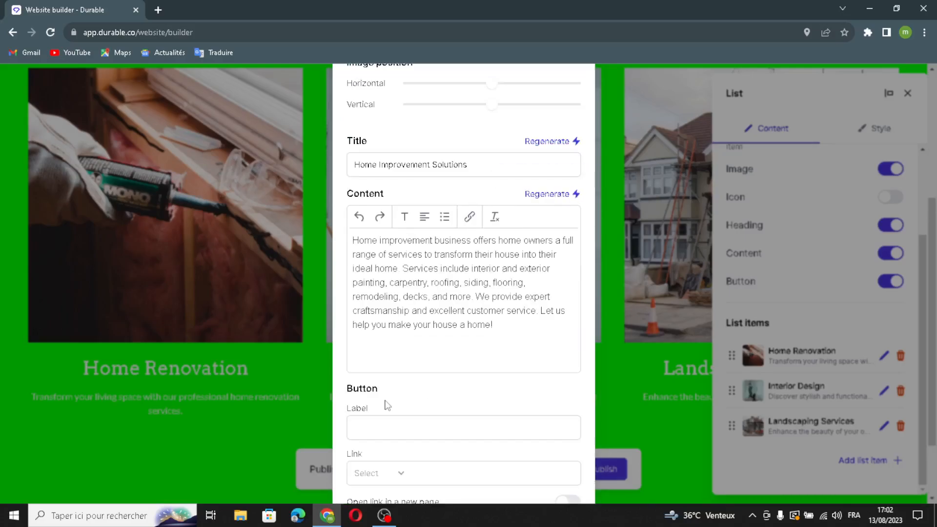
- Check the link types for the new item's button, leave the link unset, and save the item and the list section
scroll(389, 403, "down", 2)
left_click(386, 390)
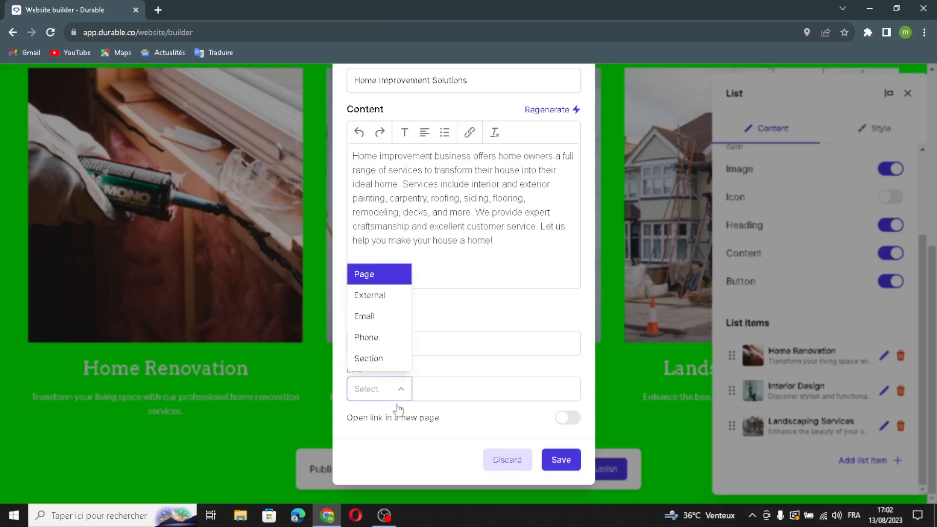
left_click(465, 389)
left_click(562, 460)
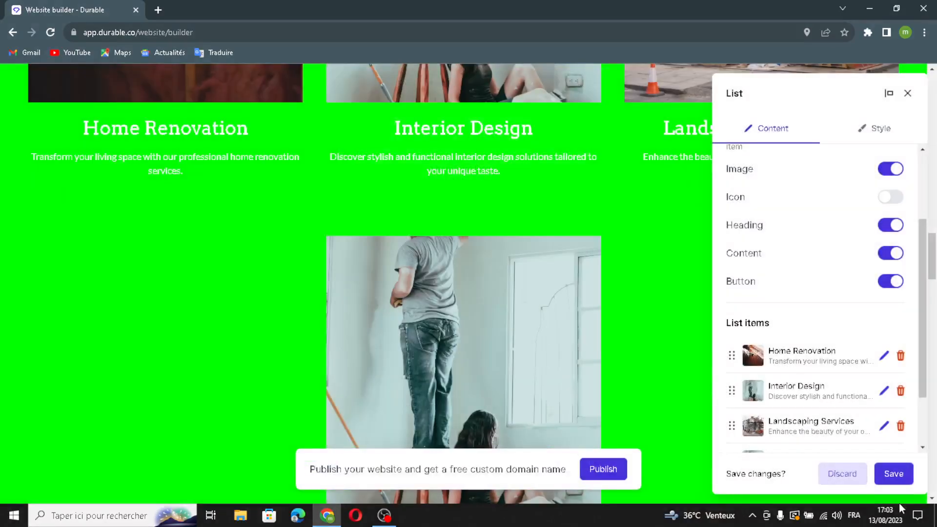
left_click(894, 473)
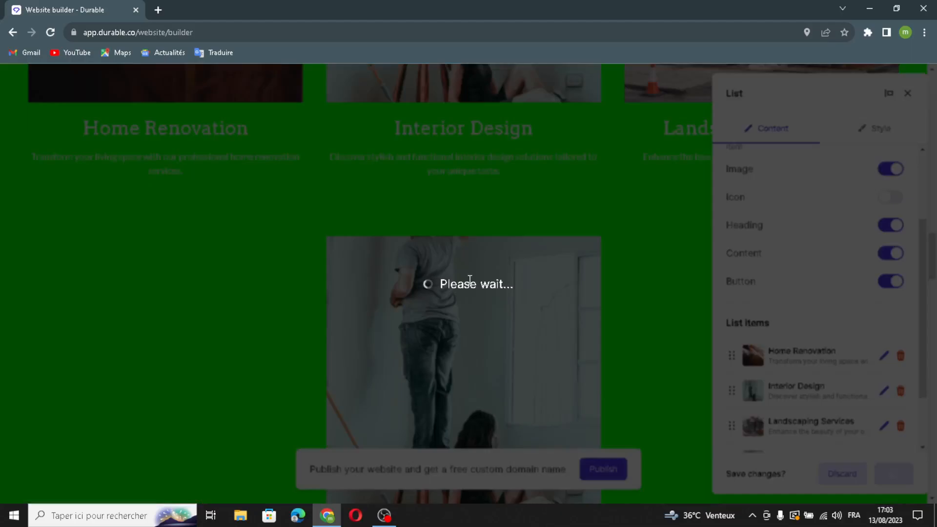
- Add a testimonial with a generated quote and author name to the testimonials section and save the changes
scroll(468, 282, "down", 10)
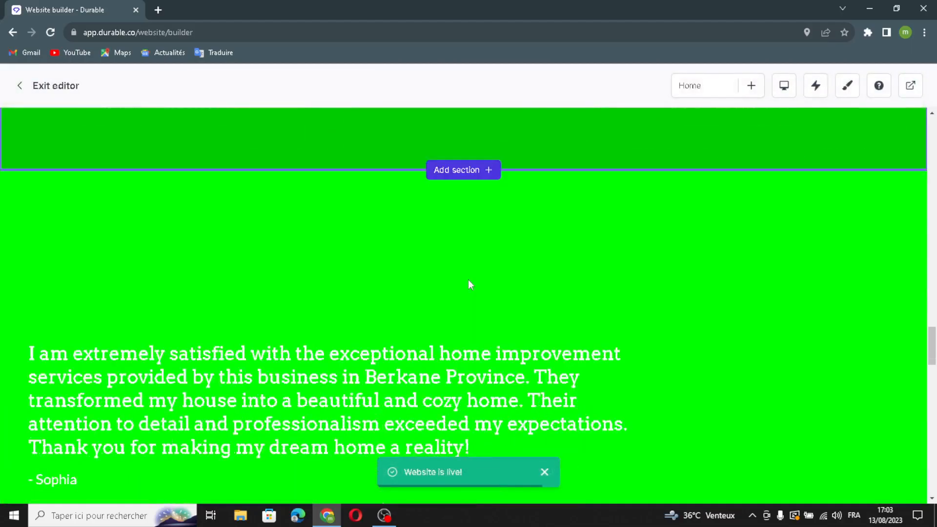
scroll(467, 280, "down", 1)
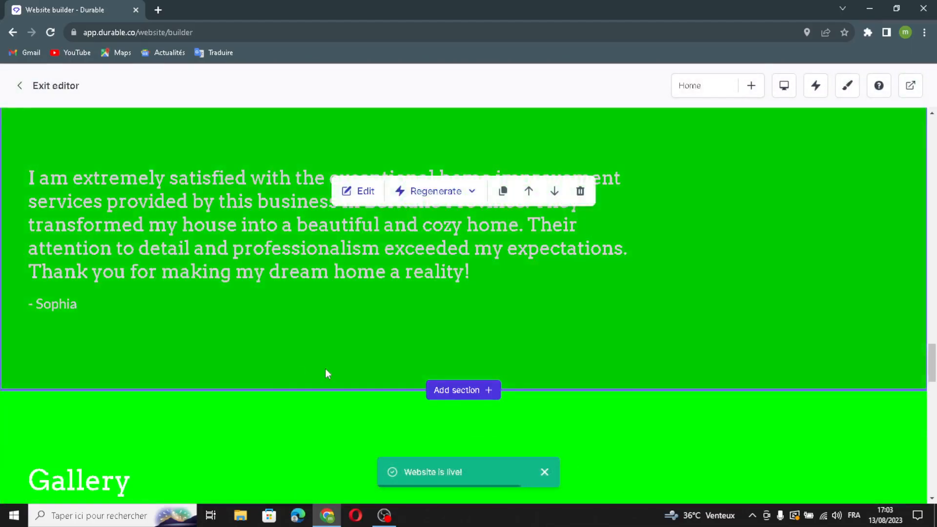
left_click(359, 194)
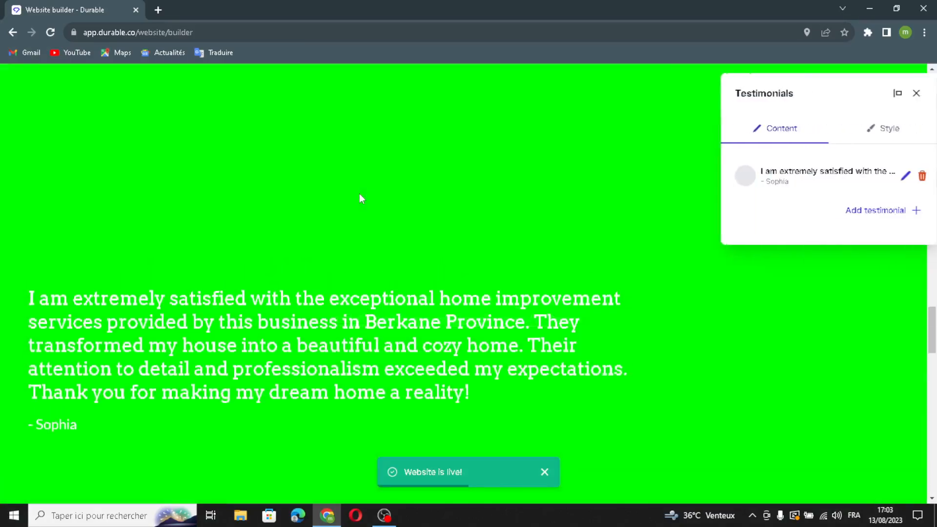
left_click(888, 214)
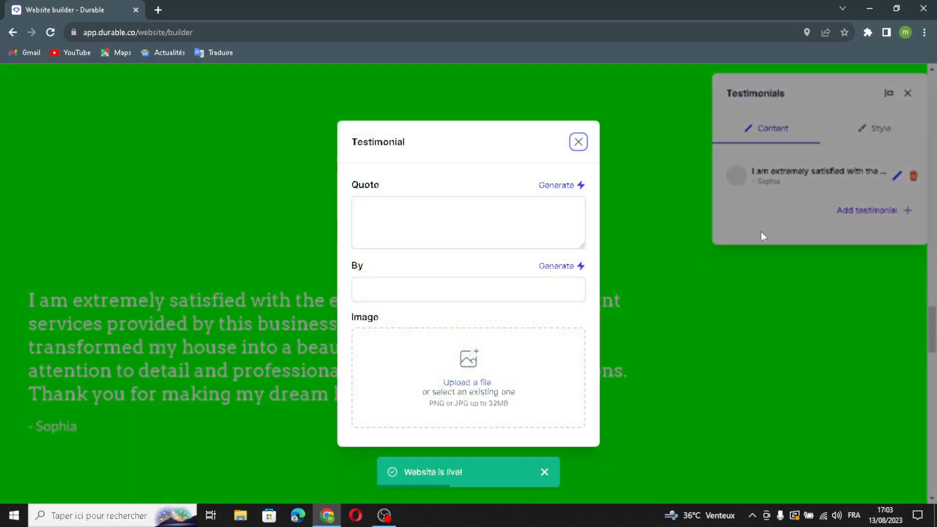
left_click(554, 184)
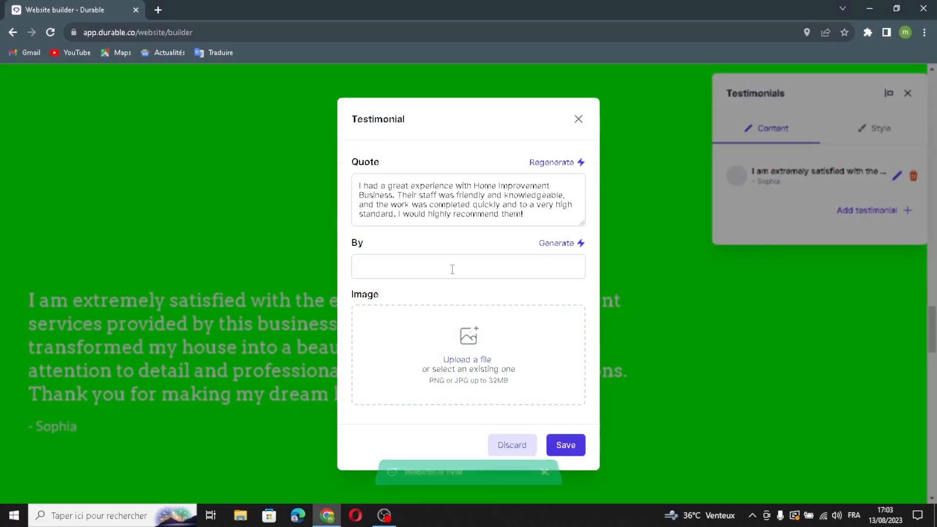
left_click(545, 245)
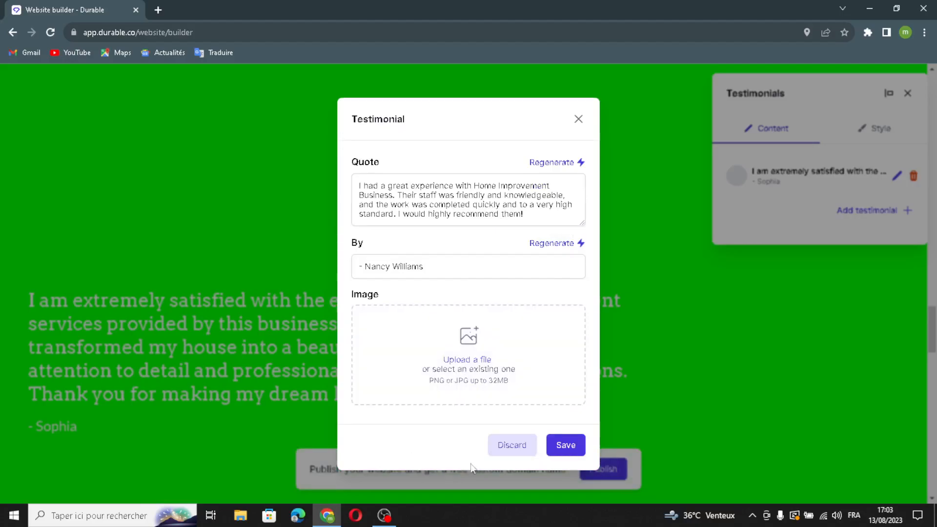
left_click(568, 446)
left_click(894, 298)
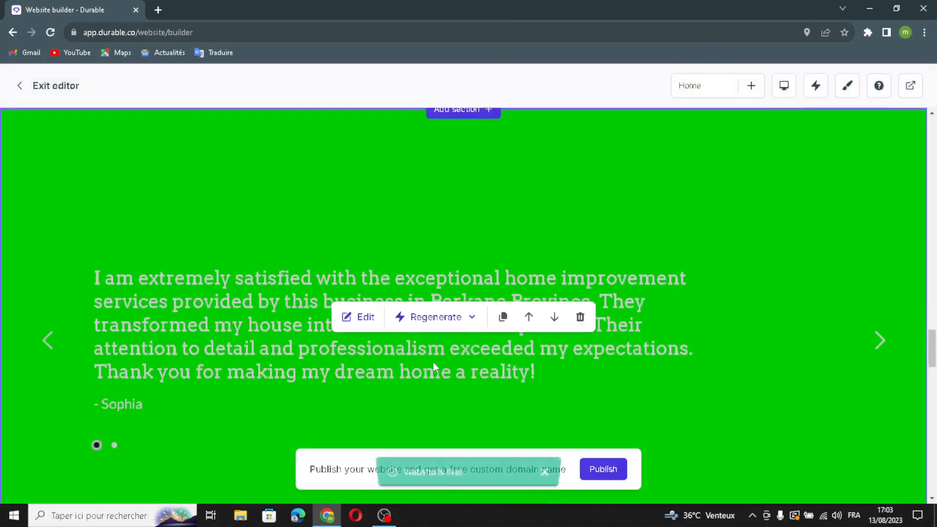
- Open the Gallery section for editing, keep its heading, and generate an additional image
scroll(466, 332, "down", 5)
scroll(466, 331, "down", 5)
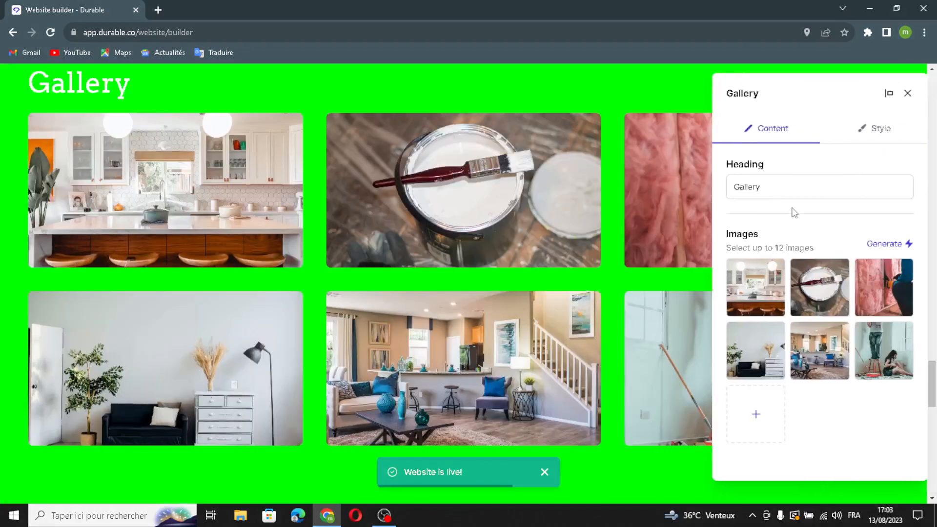
double_click(788, 188)
left_click(859, 239)
left_click(900, 245)
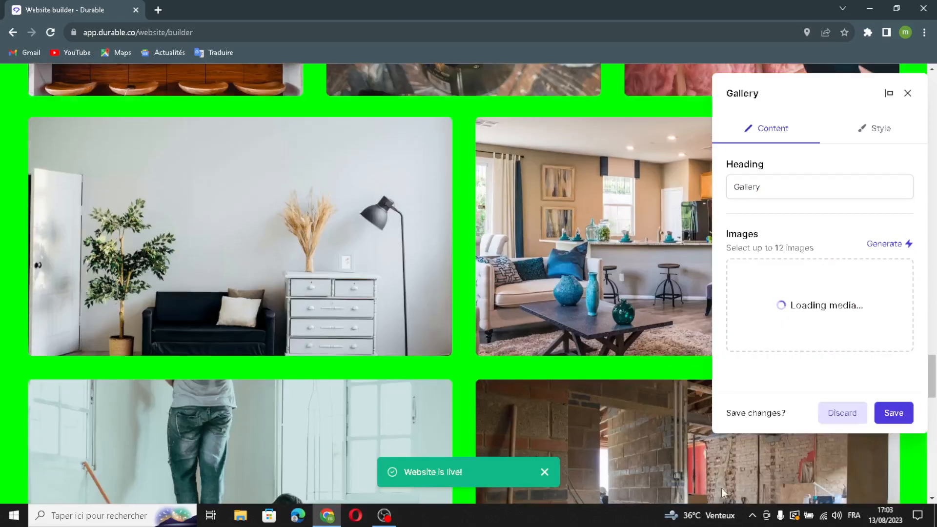
- Check the upload and library image sources, add the white kitchen photo from the Shutterstock "home improvement" images to the gallery, and save
scroll(800, 362, "down", 1)
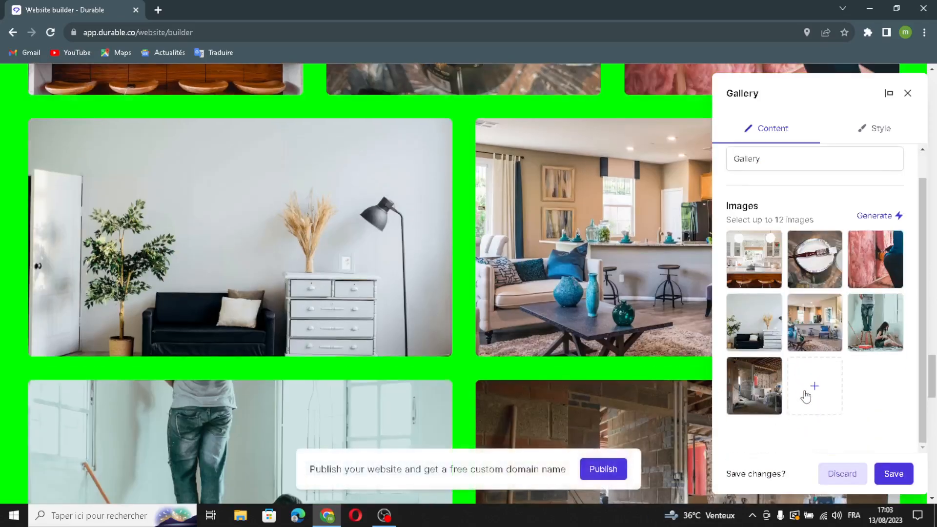
left_click(758, 377)
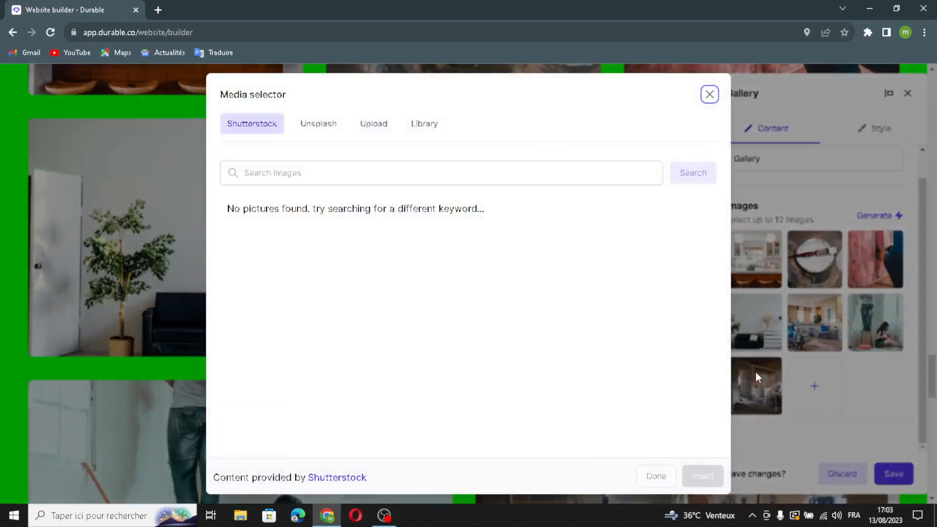
left_click(373, 124)
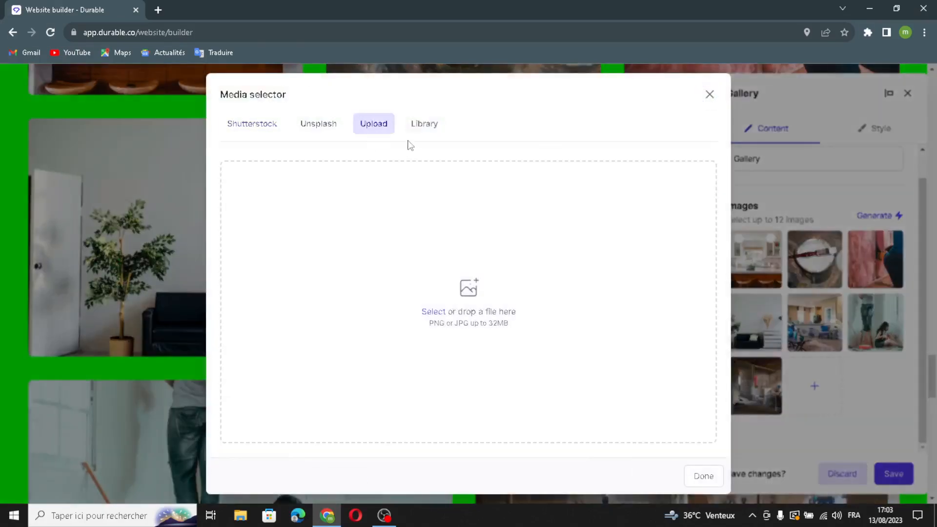
left_click(426, 124)
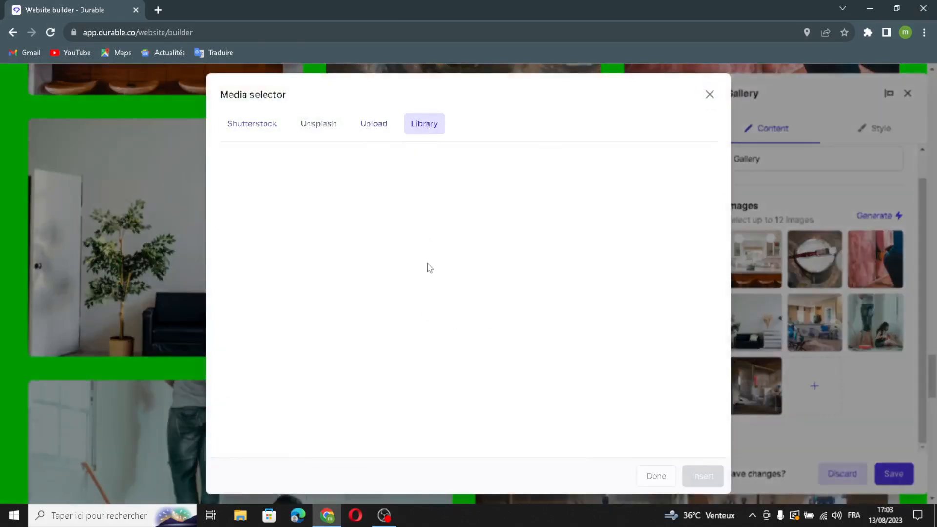
left_click(254, 127)
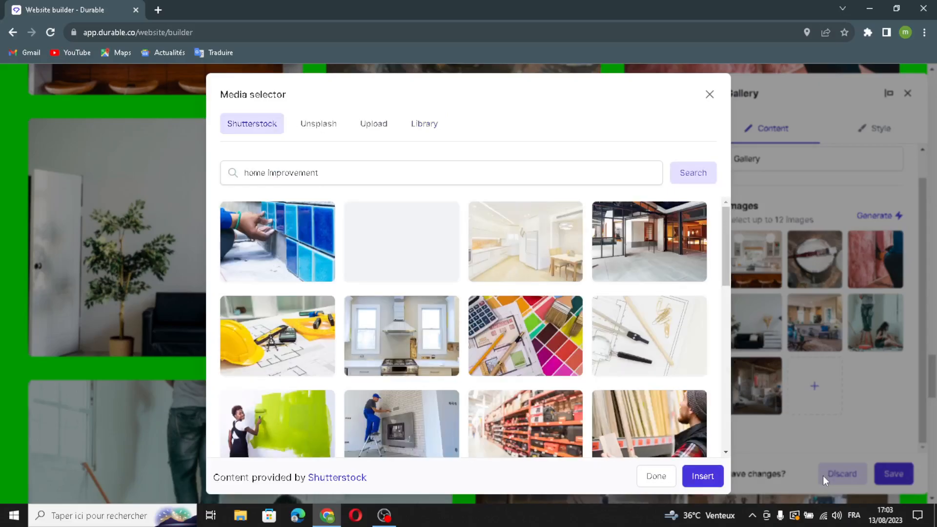
left_click(551, 264)
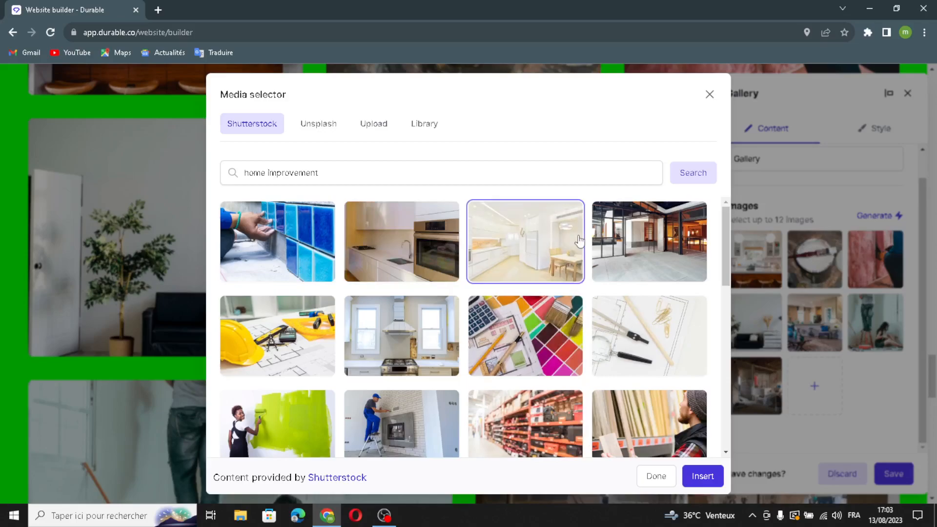
left_click(701, 476)
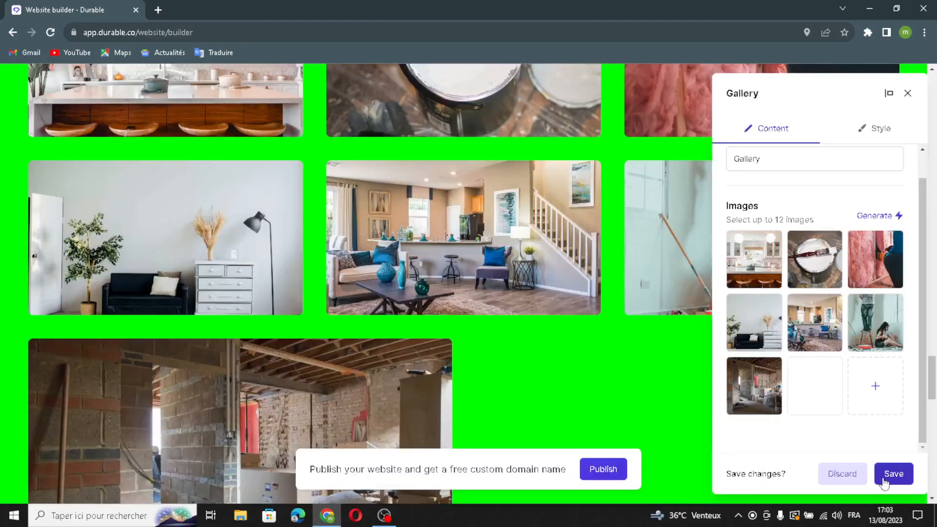
left_click(887, 477)
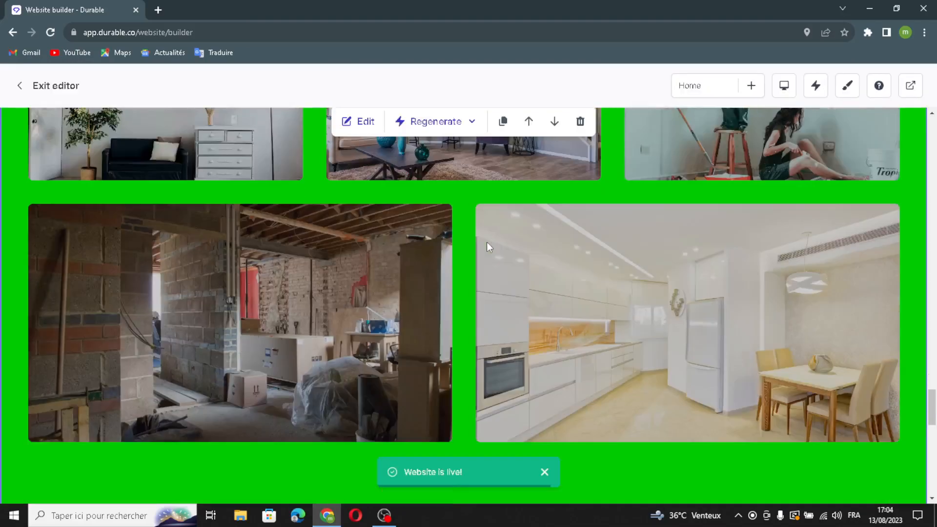
- Open the Location section for editing and check its heading and business address
scroll(487, 242, "down", 8)
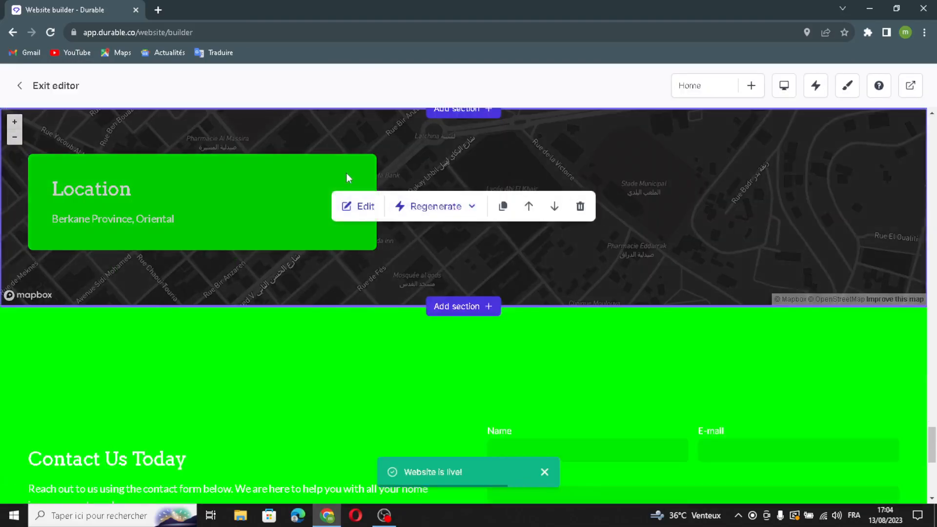
scroll(348, 176, "up", 1)
left_click(371, 265)
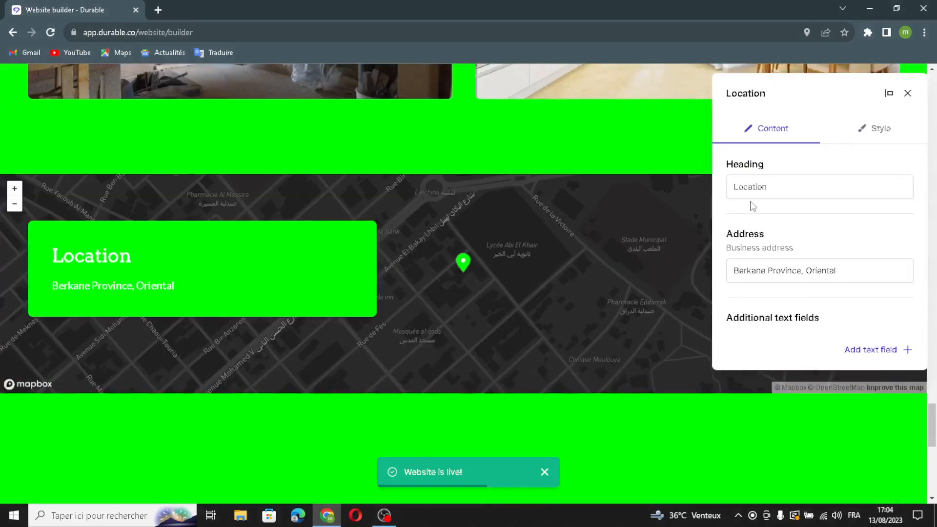
left_click(768, 187)
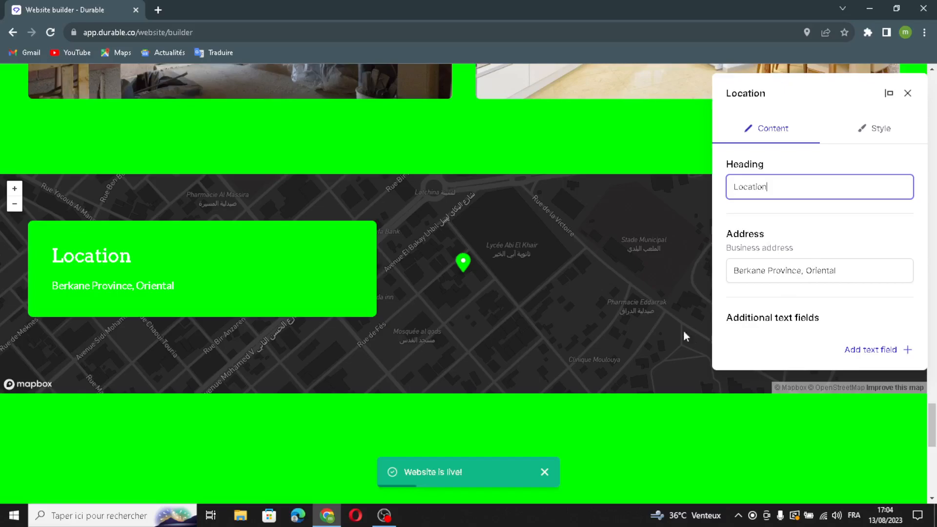
left_click(847, 273)
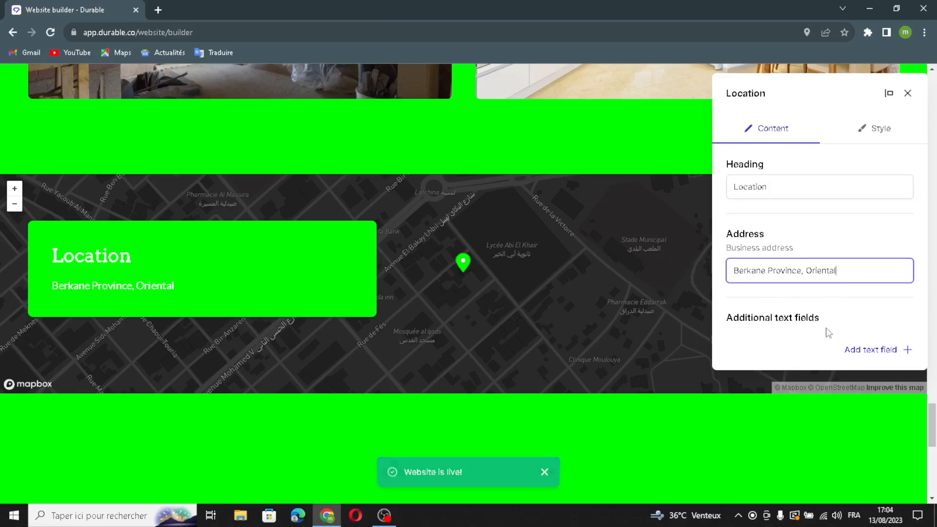
left_click_drag(841, 273, 787, 292)
- View the title and content options for an additional text field, and close the Location section without adding one
left_click(871, 349)
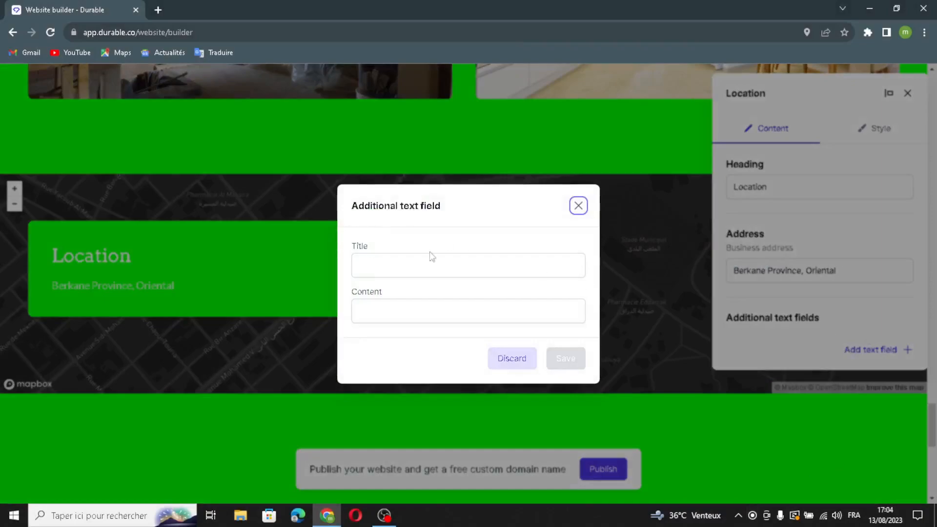
left_click(443, 262)
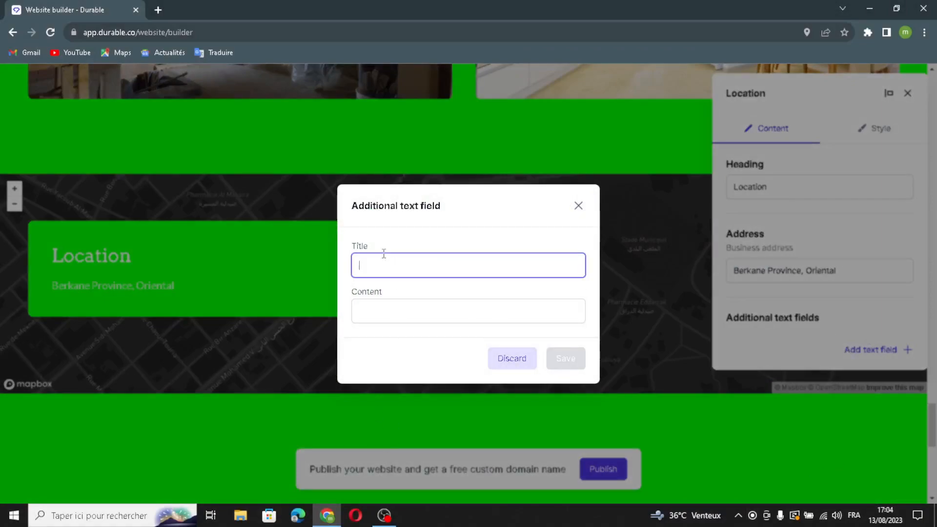
left_click(392, 311)
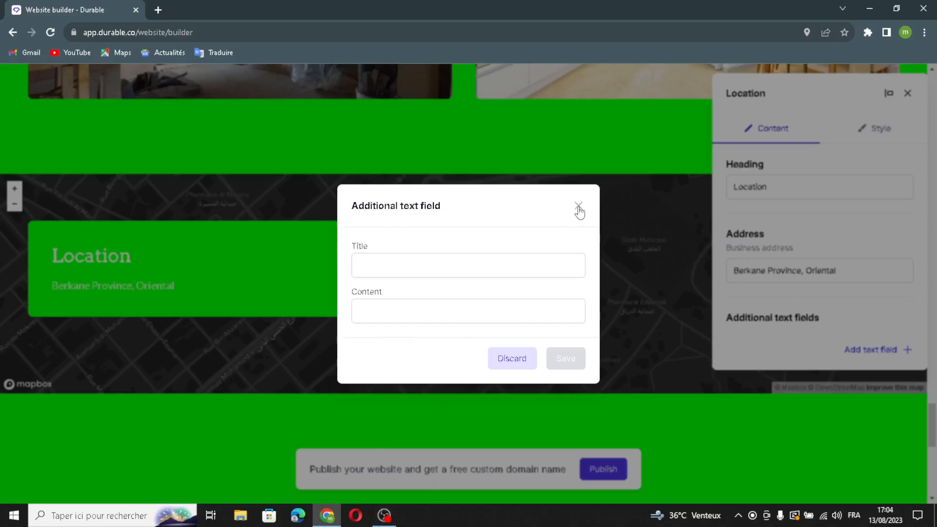
left_click(579, 207)
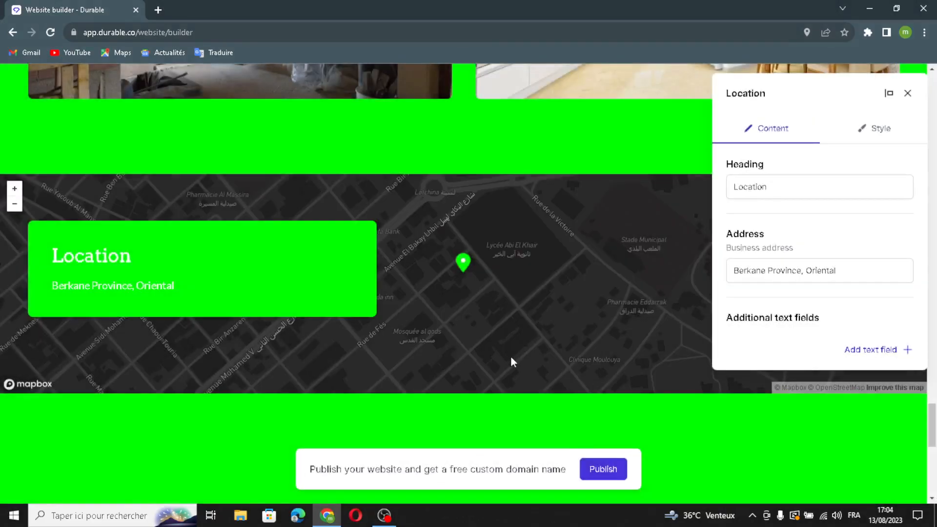
left_click(908, 94)
- Open the Contact form section for editing and look at the custom fields it offers without adding any
scroll(534, 381, "down", 3)
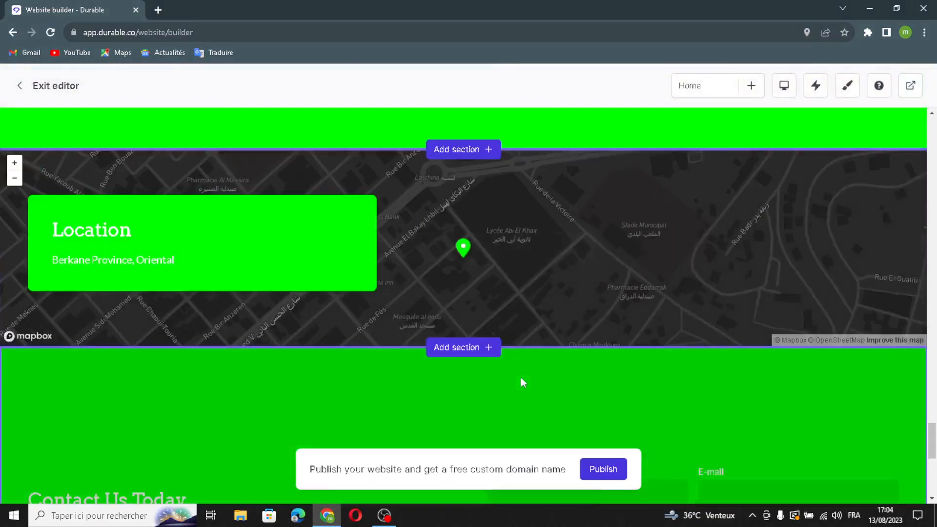
scroll(394, 374, "down", 2)
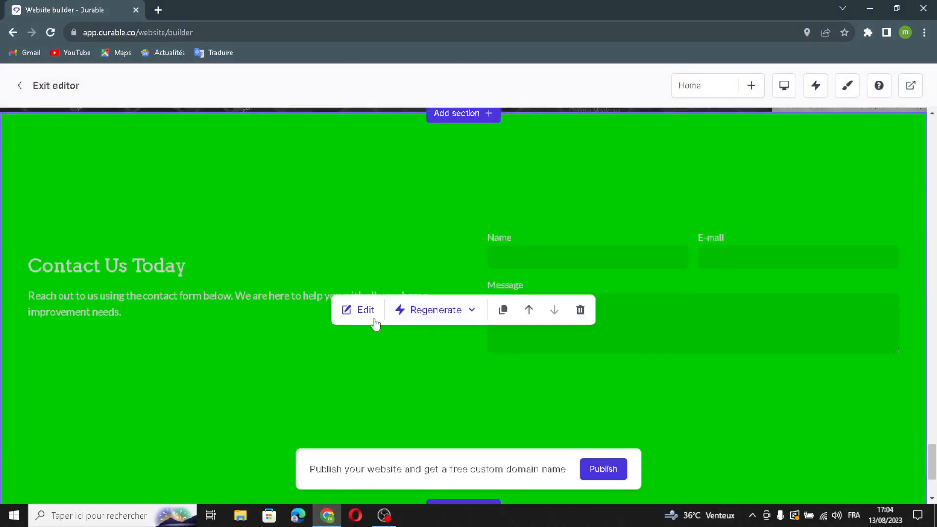
left_click(374, 319)
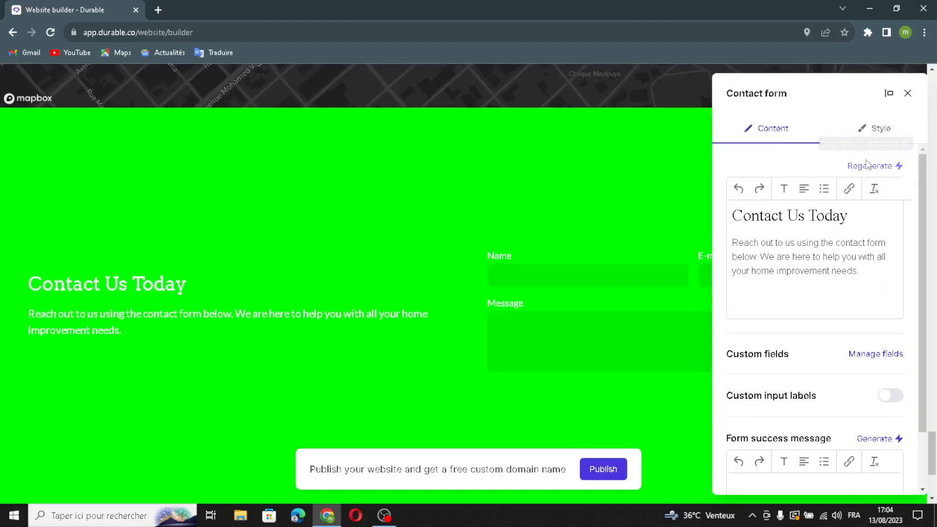
scroll(857, 324, "down", 1)
left_click(869, 295)
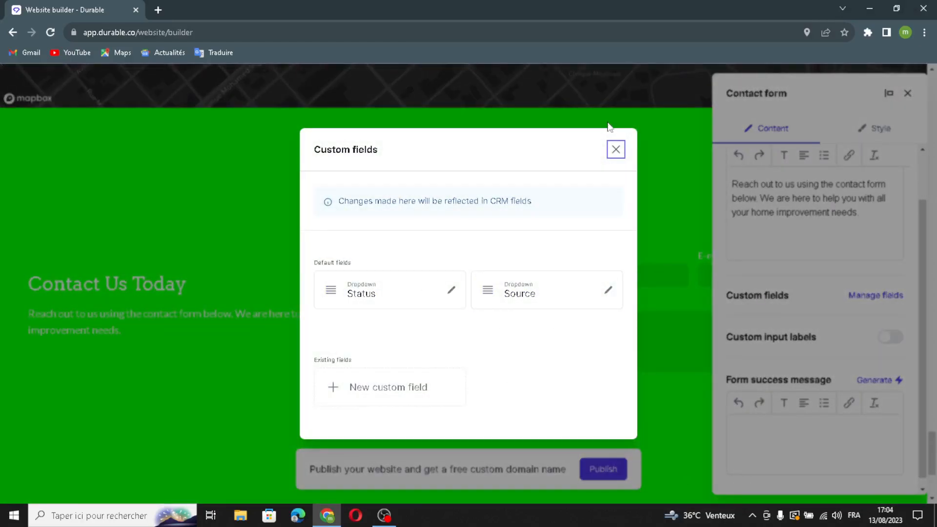
left_click(616, 151)
- Turn on custom input labels for the contact form and keep the Name, E-mail, Message and Send labels
scroll(814, 350, "down", 1)
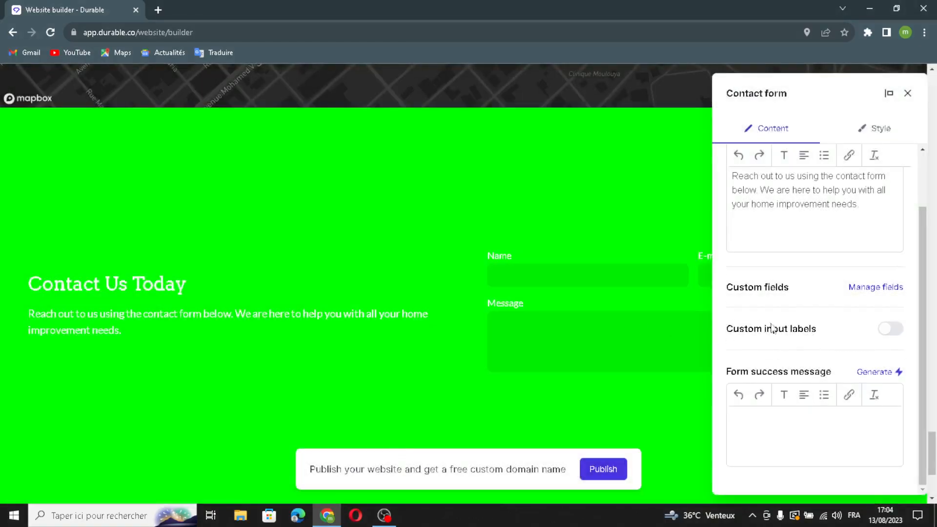
left_click(891, 328)
left_click_drag(789, 361, 711, 381)
left_click(763, 364)
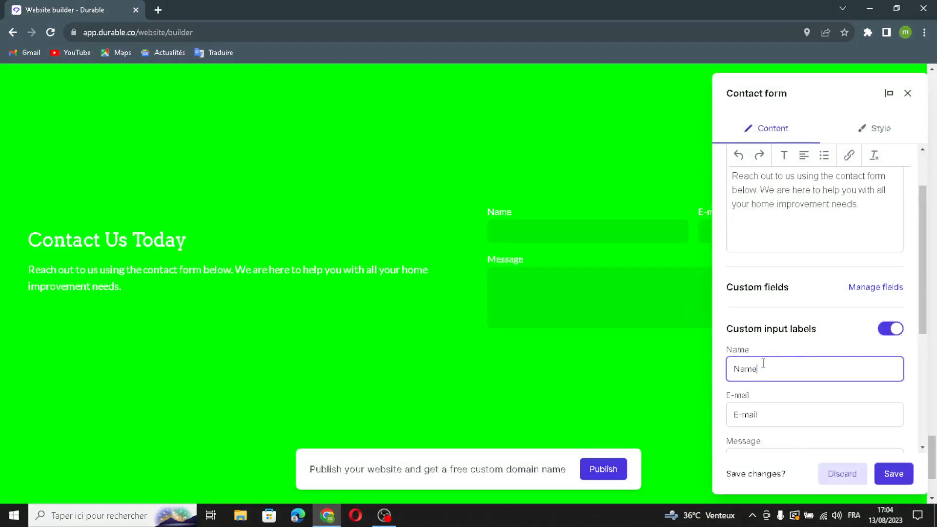
scroll(776, 391, "down", 2)
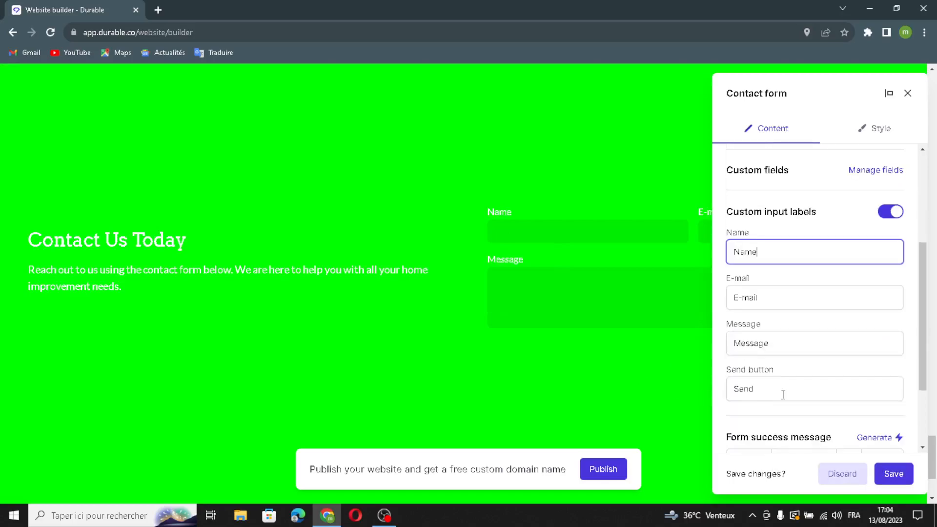
left_click(896, 212)
left_click(889, 288)
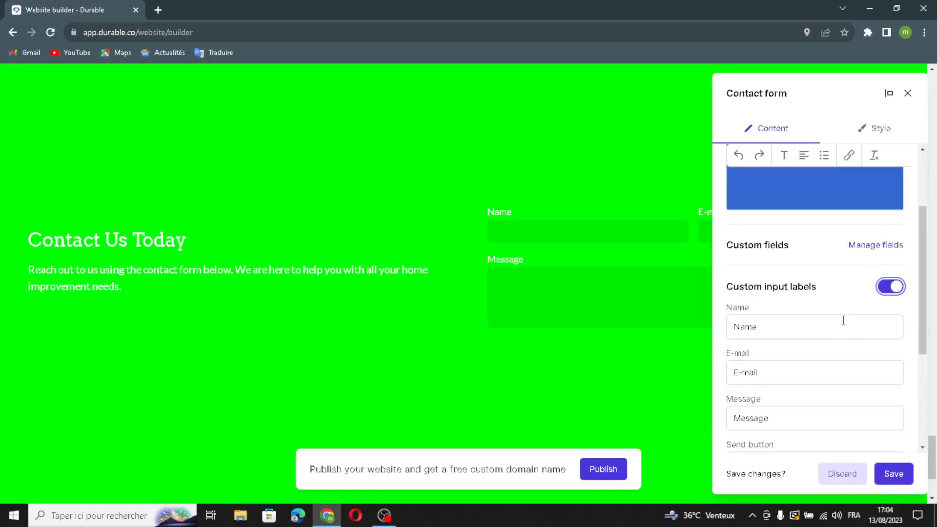
- Generate a form success message for the contact form and save the section
scroll(845, 318, "down", 3)
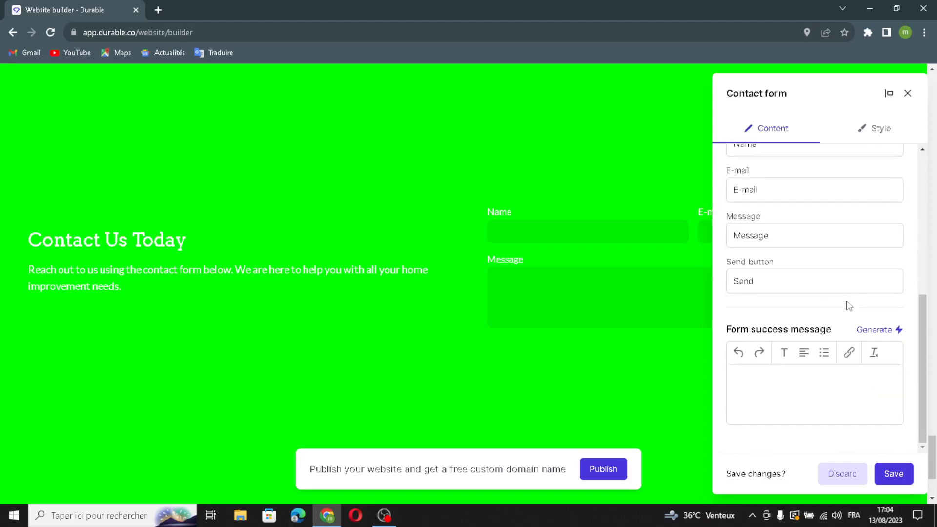
left_click(878, 330)
left_click(893, 475)
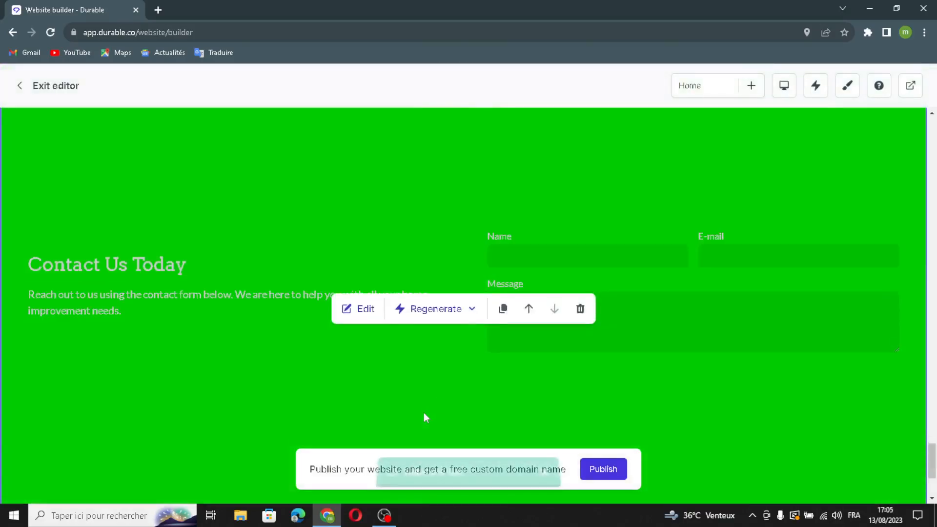
- Open the footer for editing, keep the business name, and turn on the logo option with Upload file as its source
scroll(423, 417, "down", 3)
mouse_move(100, 405)
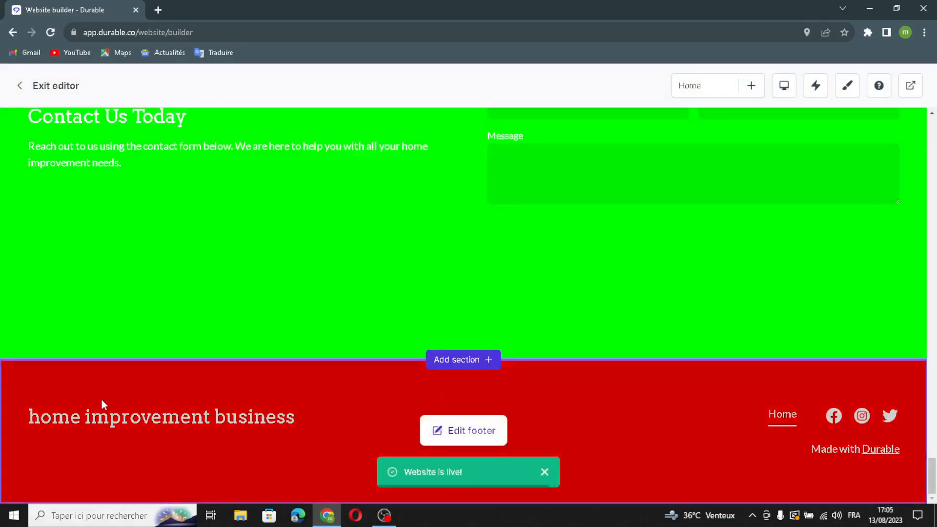
left_click(470, 427)
left_click(865, 260)
left_click_drag(865, 259, 891, 276)
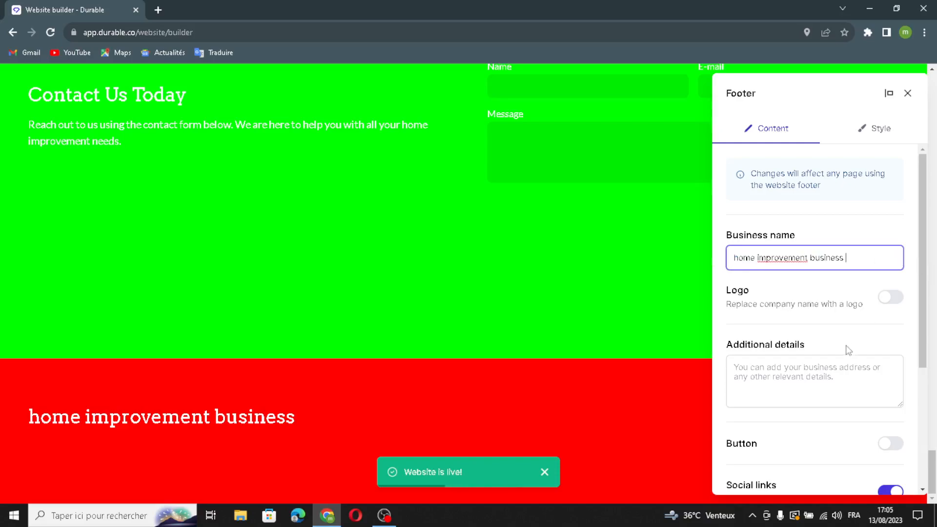
left_click(891, 297)
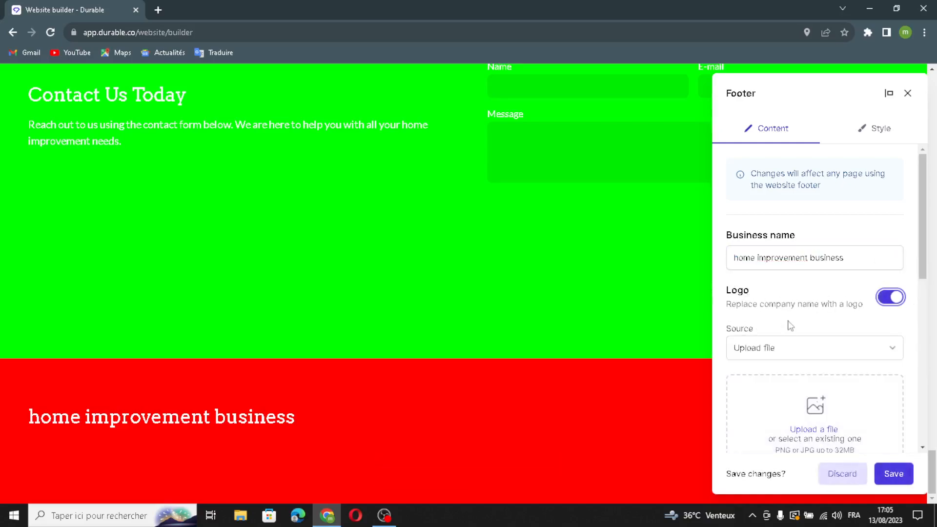
scroll(790, 326, "down", 3)
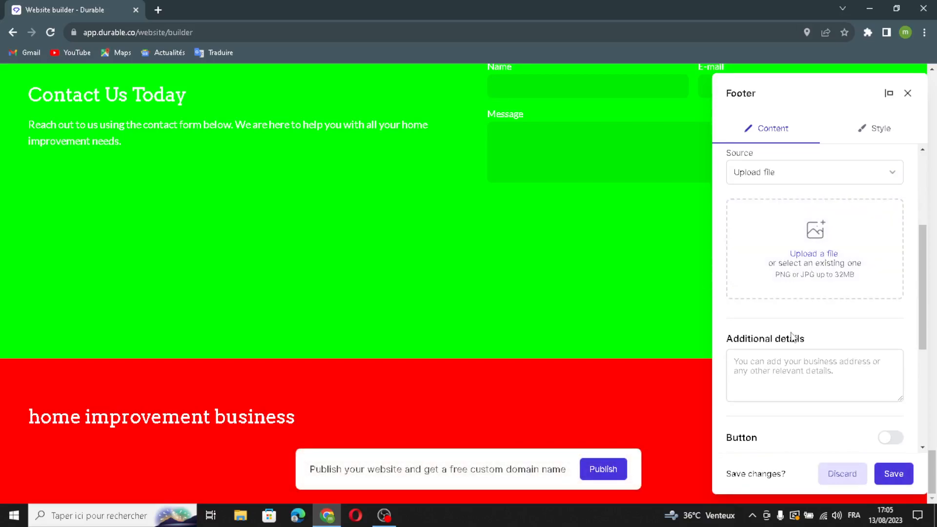
scroll(820, 224, "up", 2)
scroll(774, 348, "down", 5)
- Leave the footer's additional details empty and turn on its button with the label Button and an External link type
left_click(800, 204)
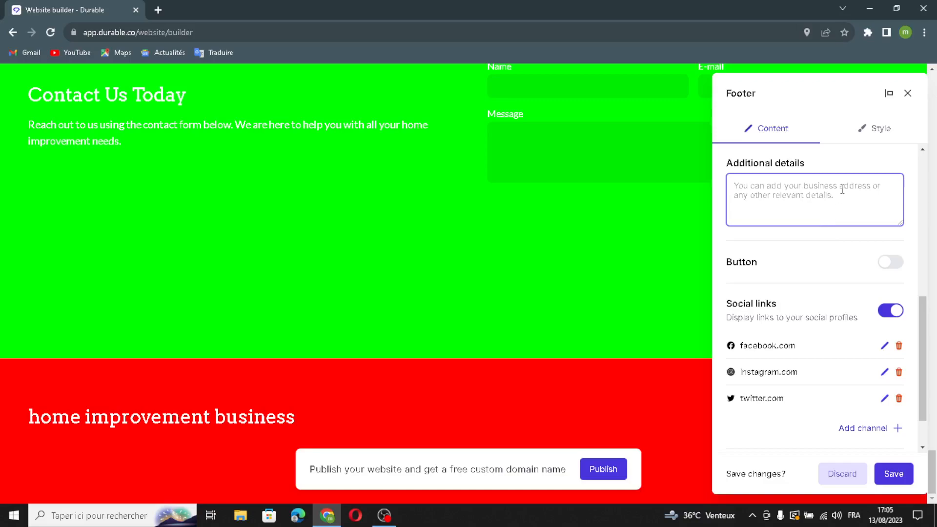
left_click(889, 262)
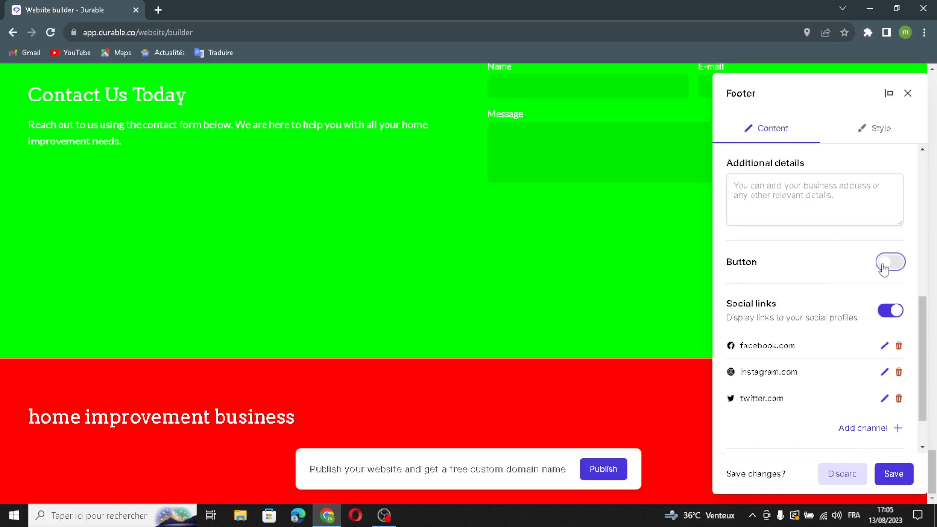
left_click(765, 306)
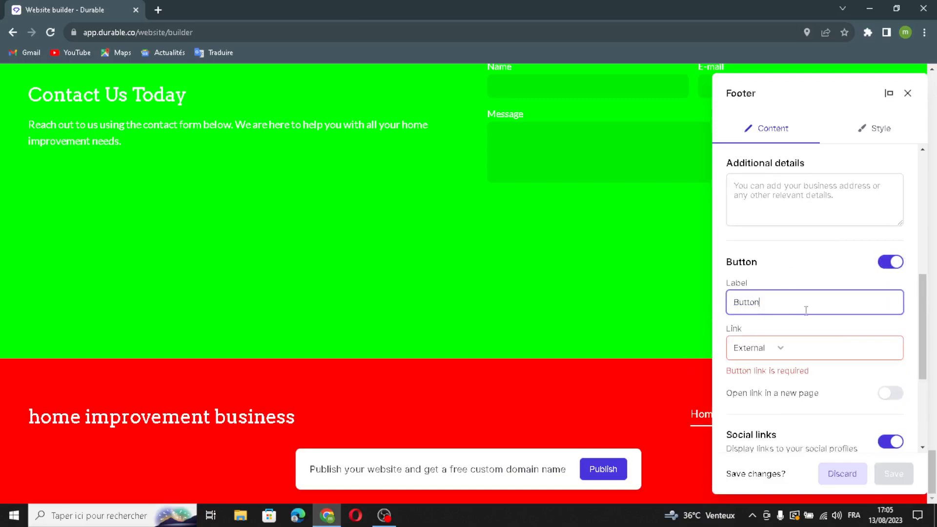
left_click(810, 358)
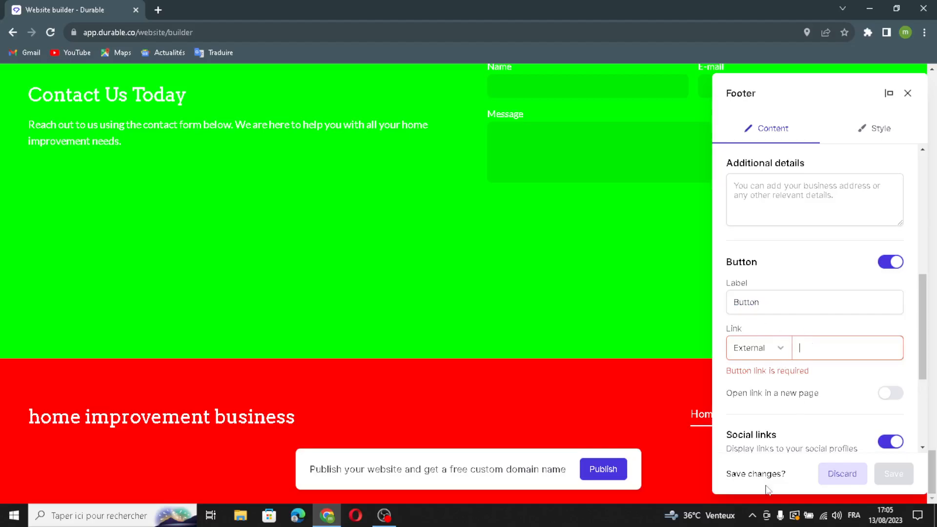
scroll(752, 349, "down", 3)
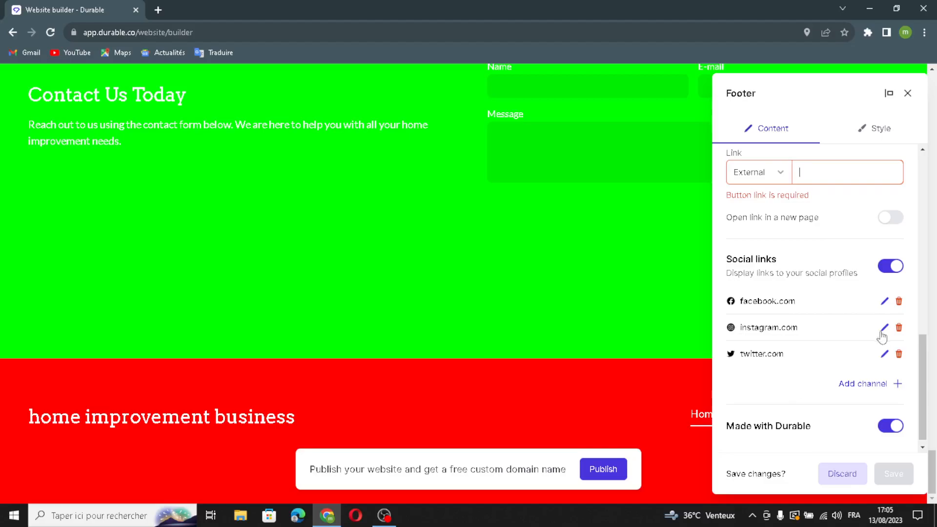
- Look at the channel types offered for a new footer social link and close the dialog without adding one
scroll(873, 341, "down", 1)
left_click(850, 378)
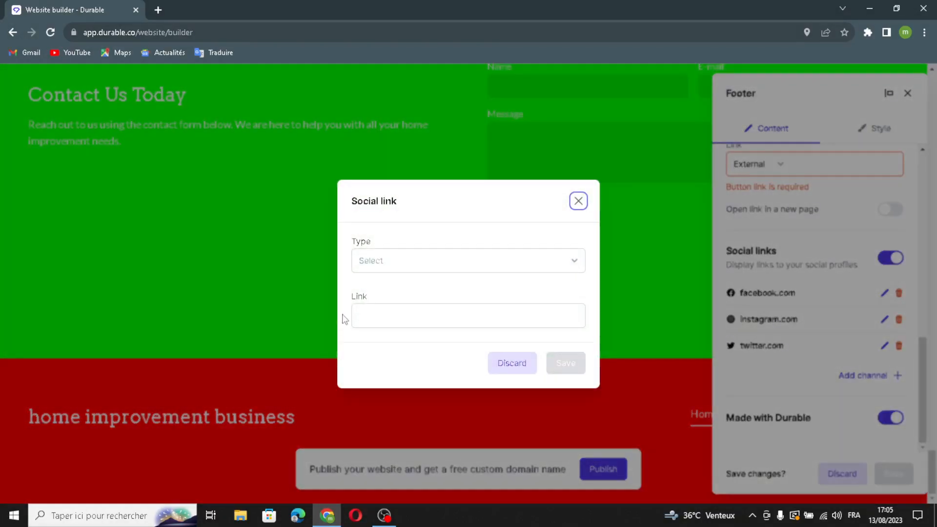
left_click(414, 273)
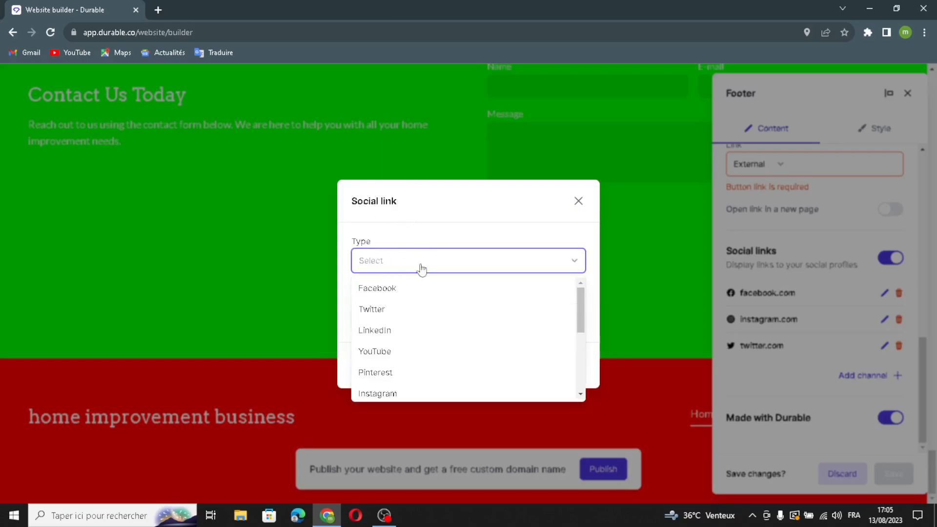
left_click(410, 269)
left_click(392, 313)
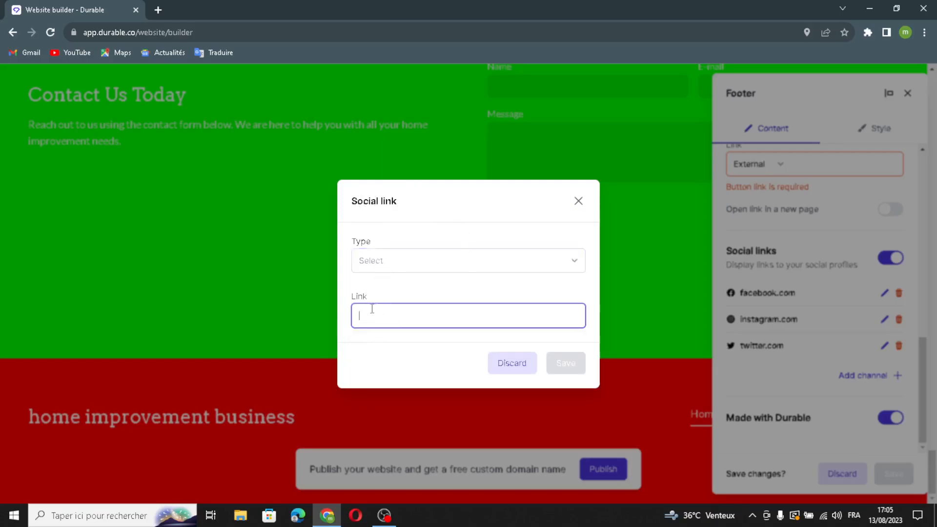
left_click(588, 202)
left_click(578, 203)
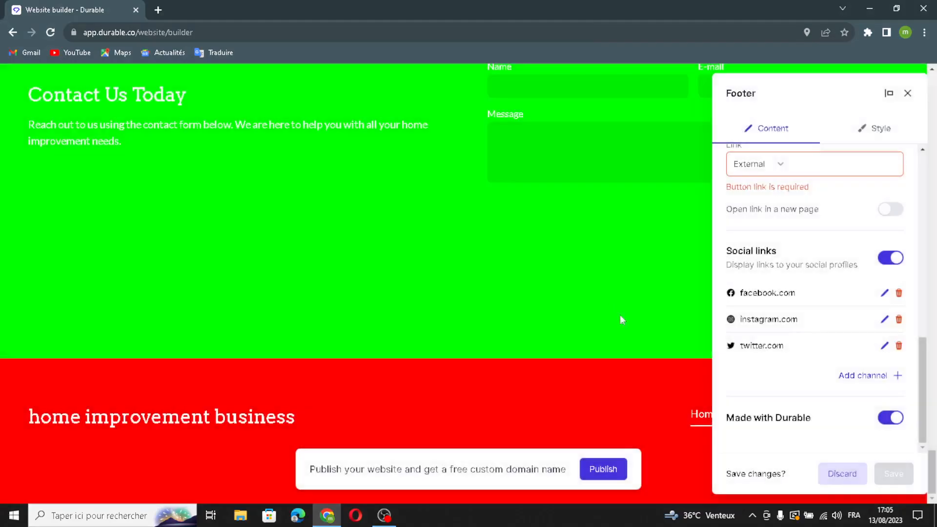
- Close the footer editor and apply its unsaved changes
left_click(907, 94)
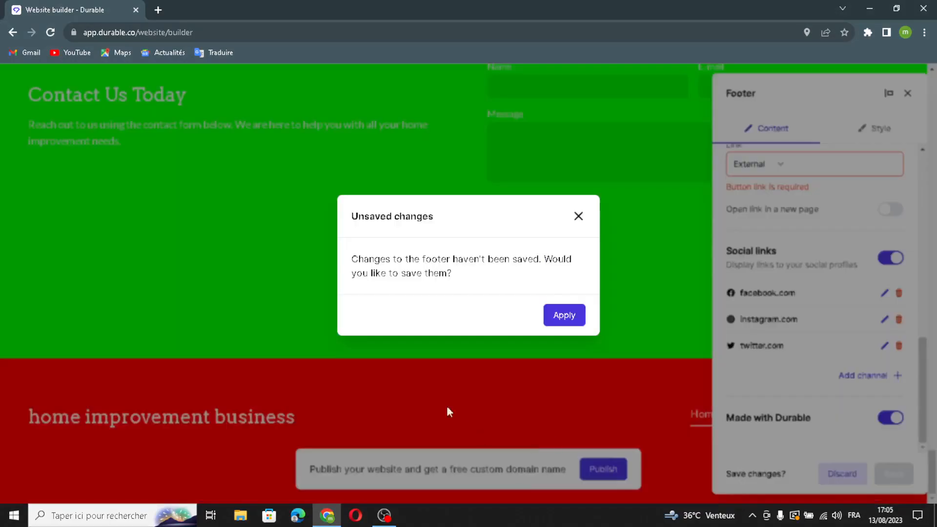
left_click(566, 315)
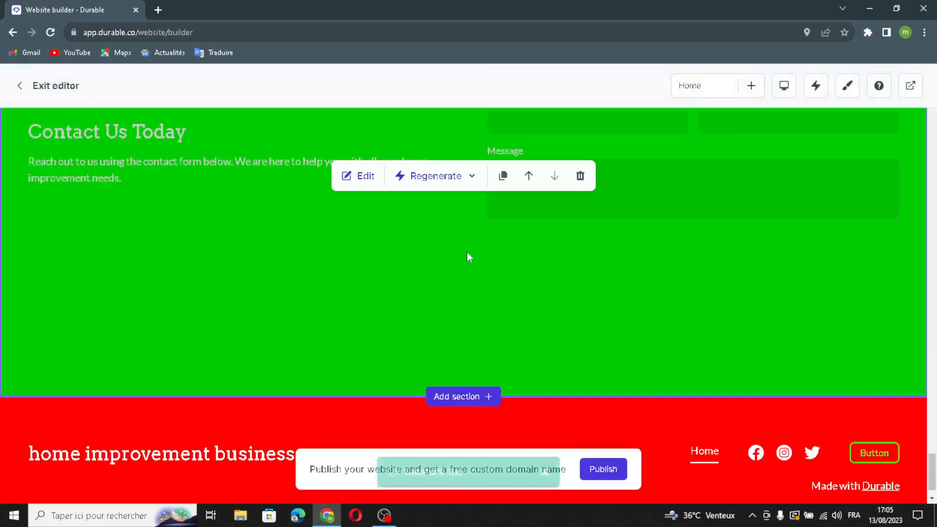
- Regenerate only the content of the Contact Us Today section
left_click(439, 219)
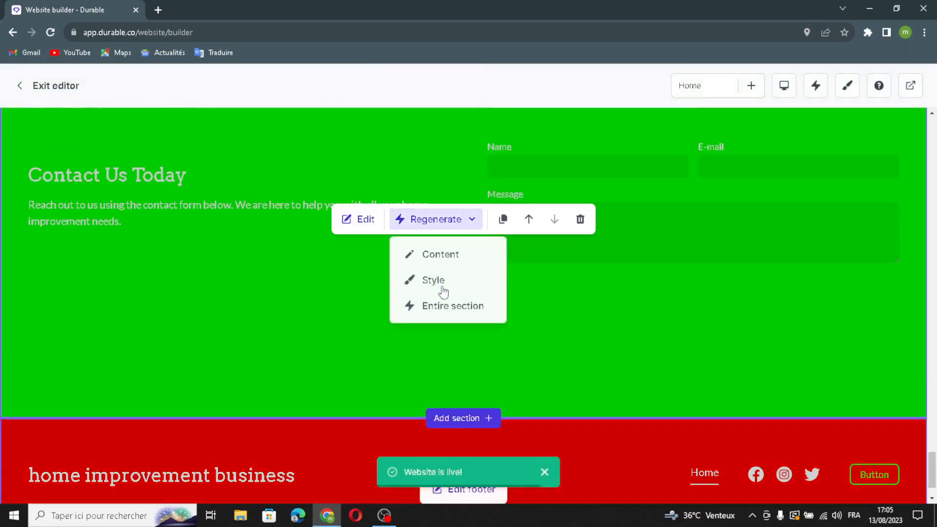
left_click(458, 254)
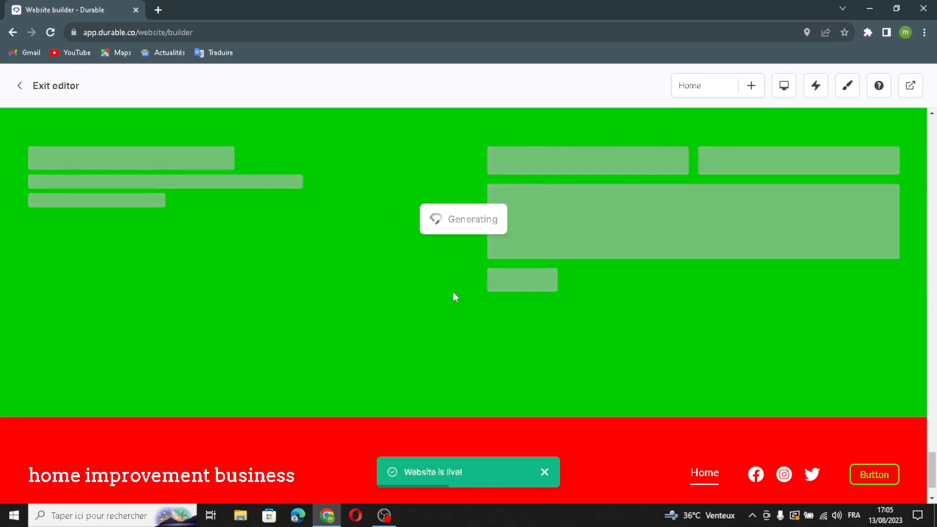
- Regenerate the Gallery section above the location map and review its new carousel layout
scroll(440, 235, "up", 8)
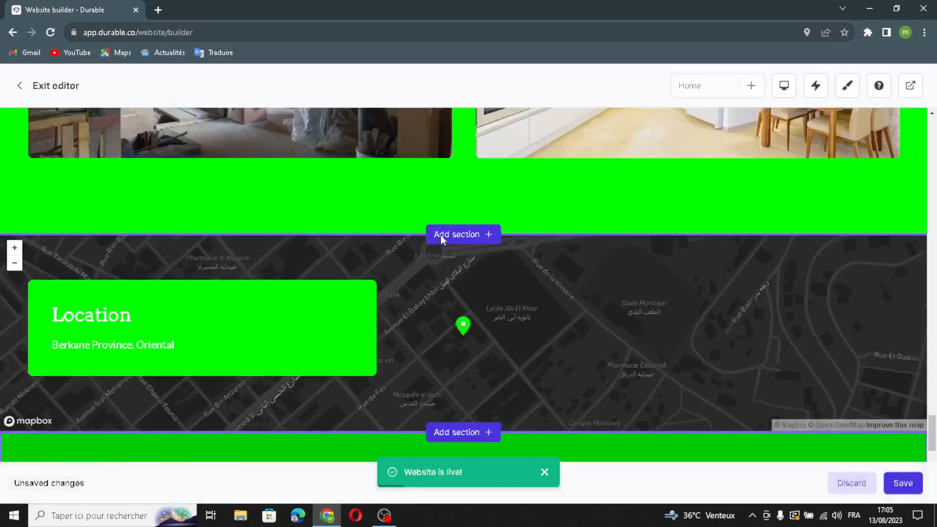
scroll(466, 348, "up", 5)
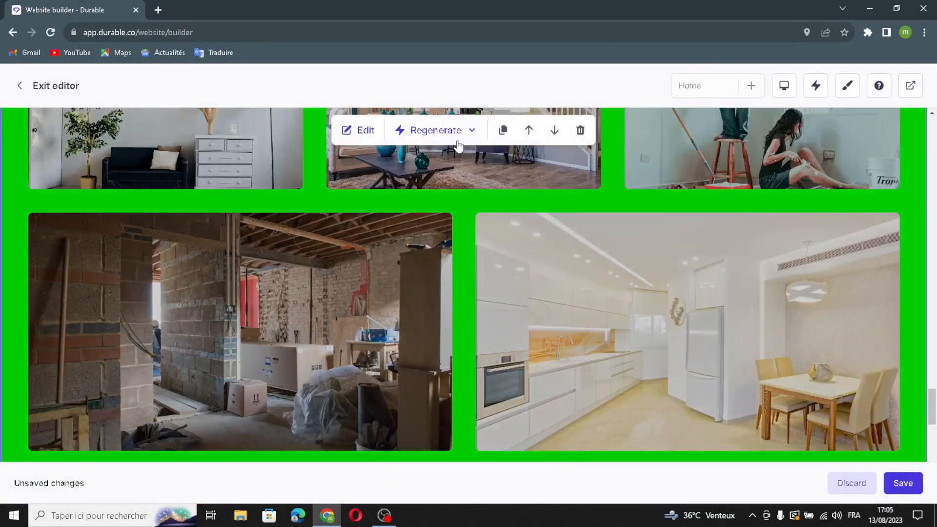
left_click(436, 130)
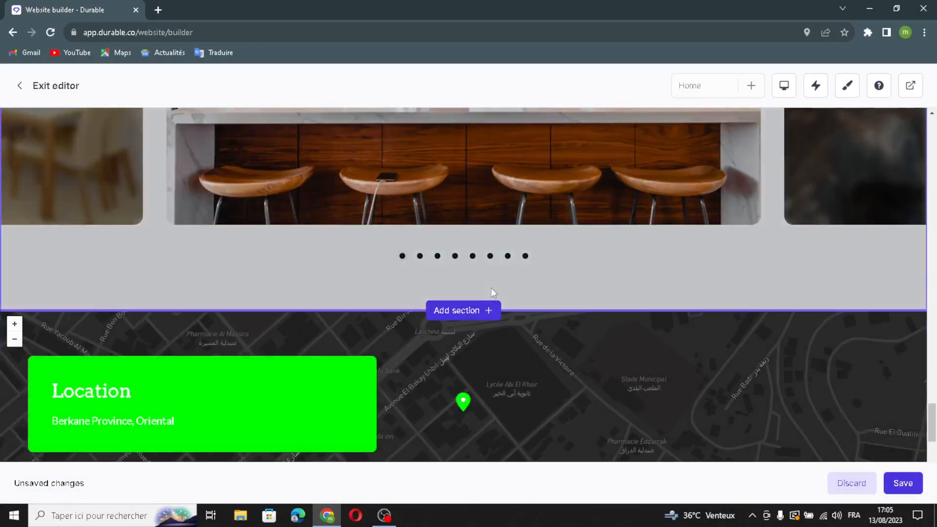
scroll(491, 288, "up", 6)
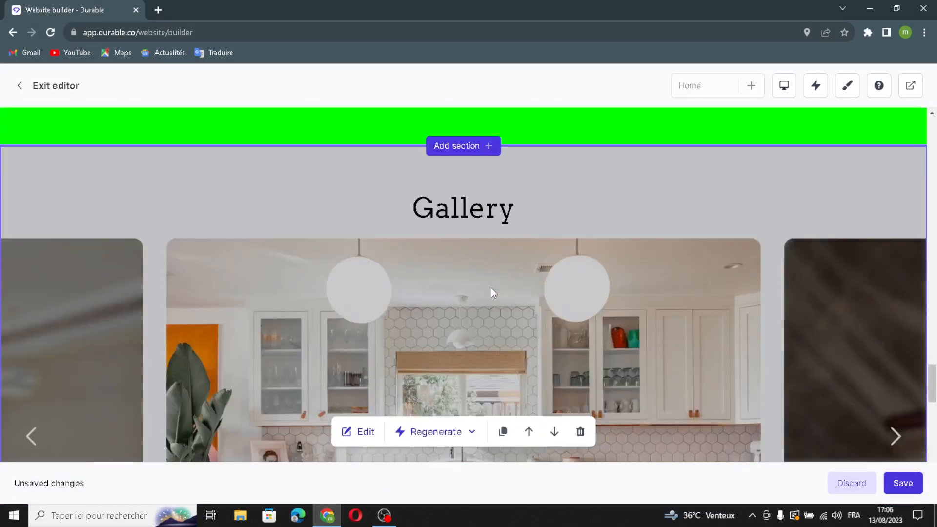
scroll(491, 288, "down", 7)
scroll(491, 287, "up", 1)
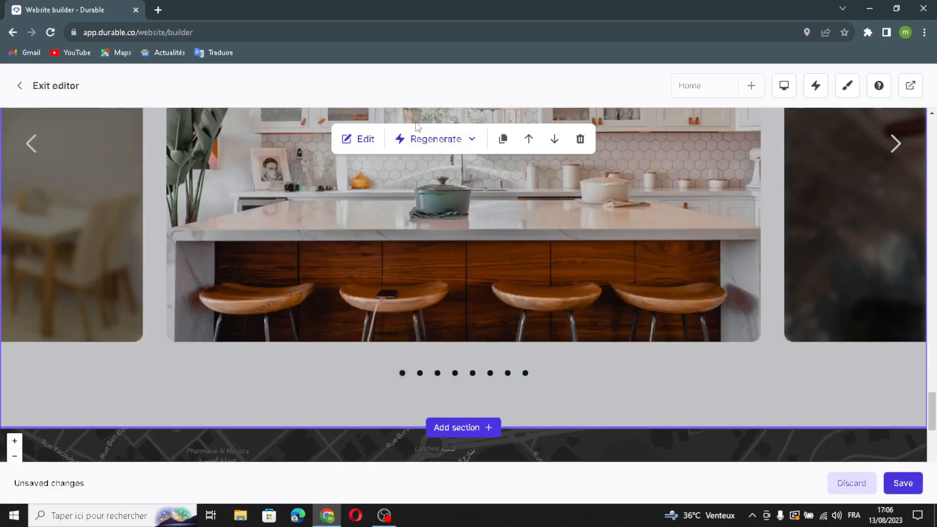
- Regenerate the Gallery section once more and check the narrower image carousel
left_click(415, 138)
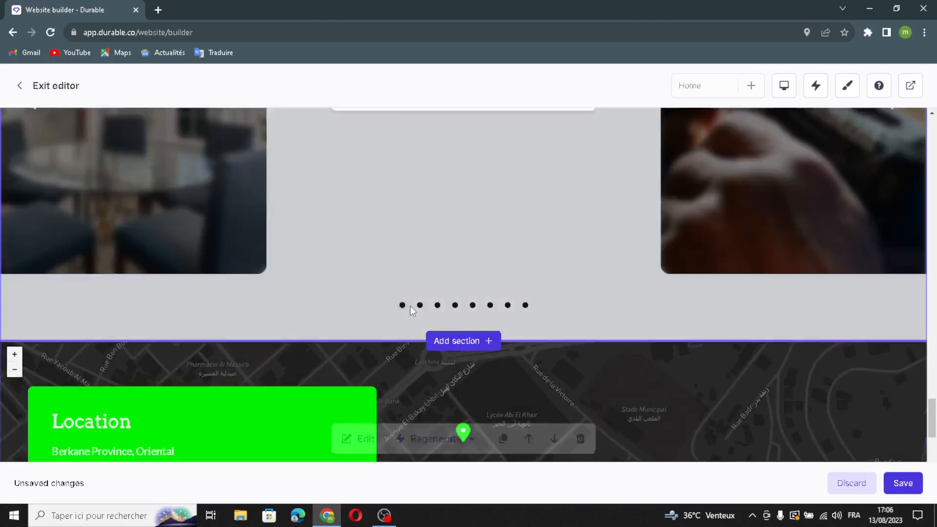
scroll(528, 240, "up", 2)
left_click(503, 212)
scroll(517, 278, "down", 6)
scroll(517, 279, "up", 7)
scroll(517, 279, "up", 1)
scroll(521, 344, "down", 1)
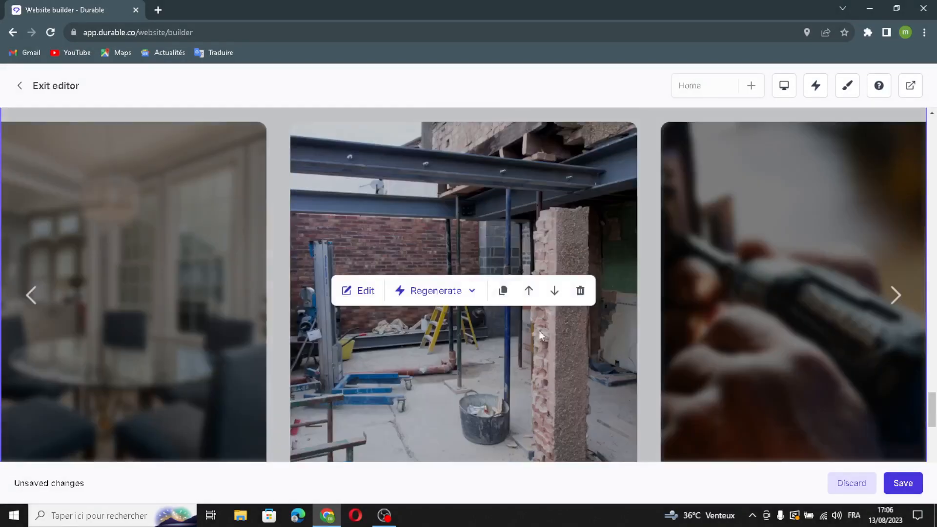
- Try deleting the Gallery section, and undo the removal
left_click(580, 291)
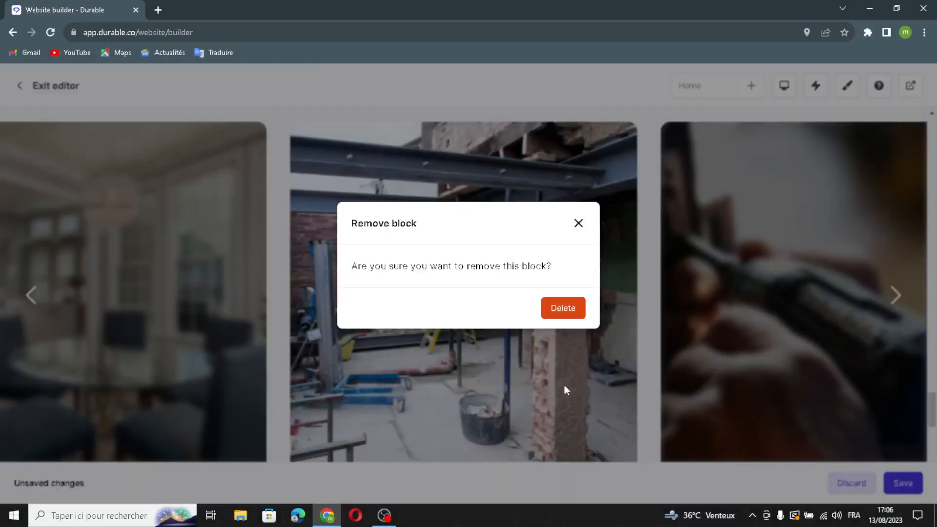
left_click(576, 307)
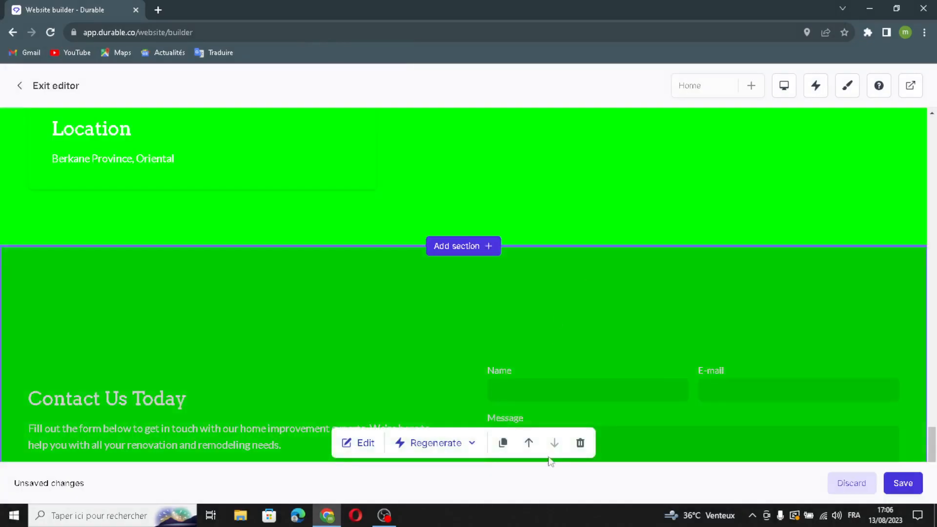
key("ctrl+z")
scroll(494, 320, "down", 5)
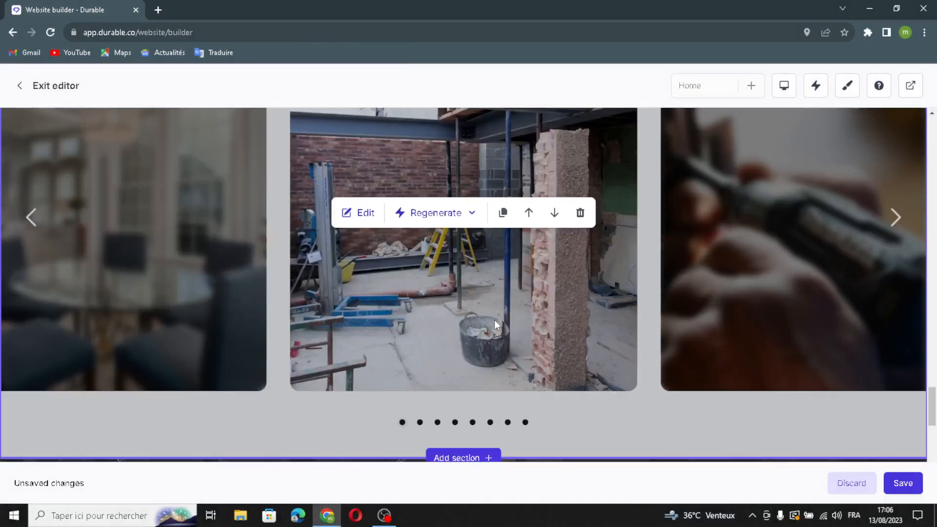
- Move the Gallery section up one position on the page and save the website changes
left_click(528, 213)
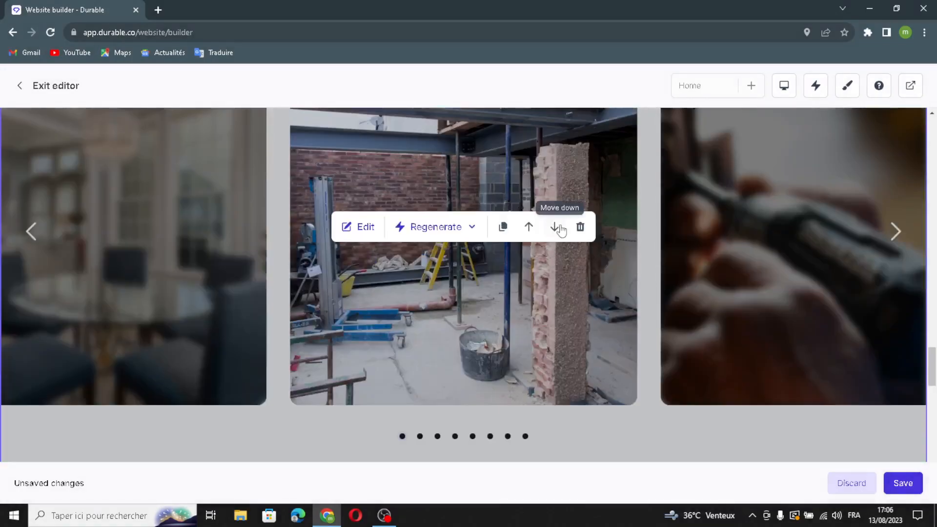
scroll(512, 286, "up", 1)
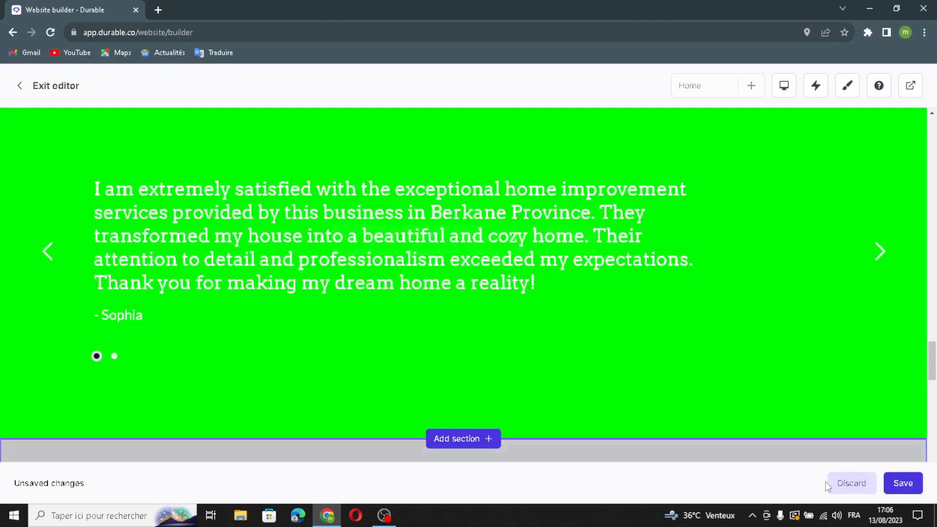
left_click(896, 483)
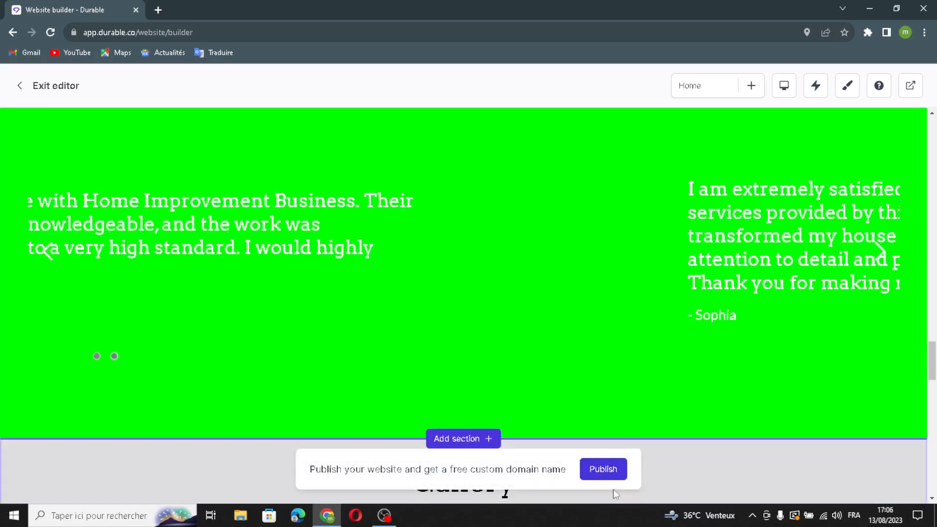
scroll(571, 265, "up", 6)
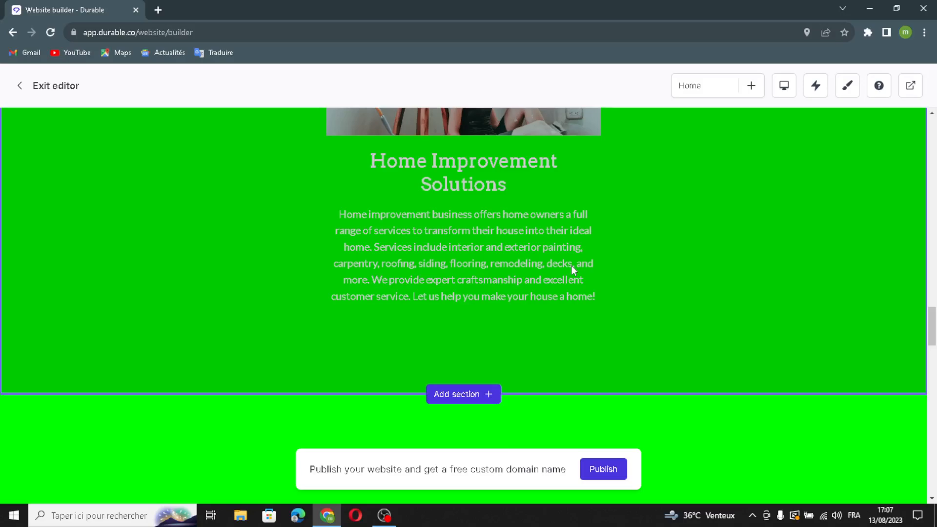
scroll(571, 268, "up", 15)
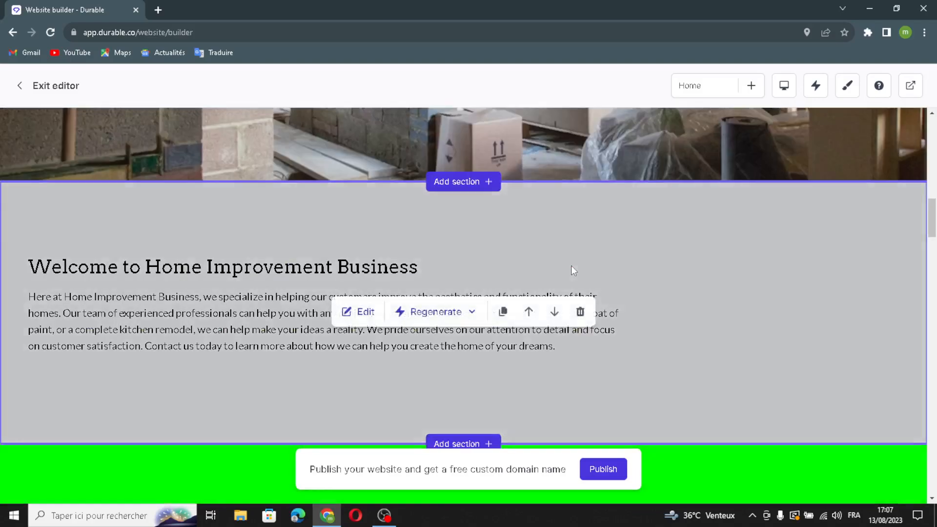
scroll(570, 265, "up", 5)
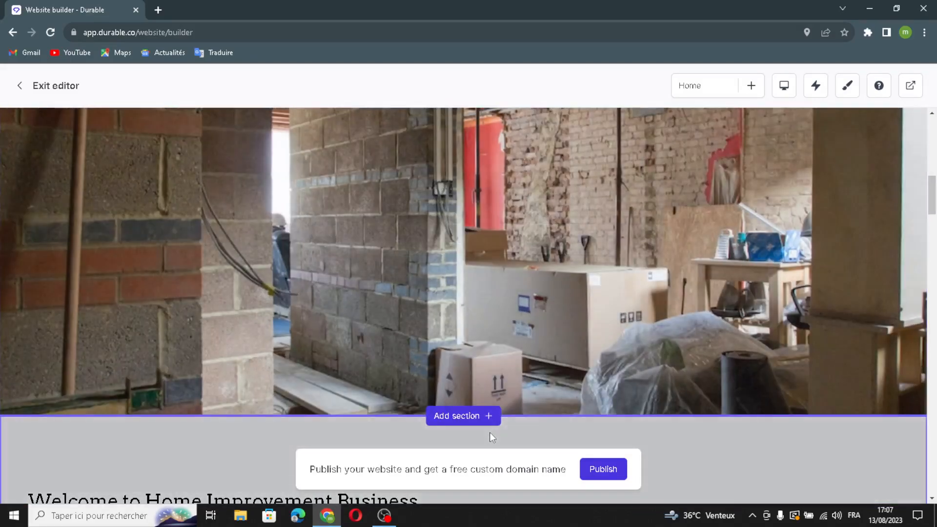